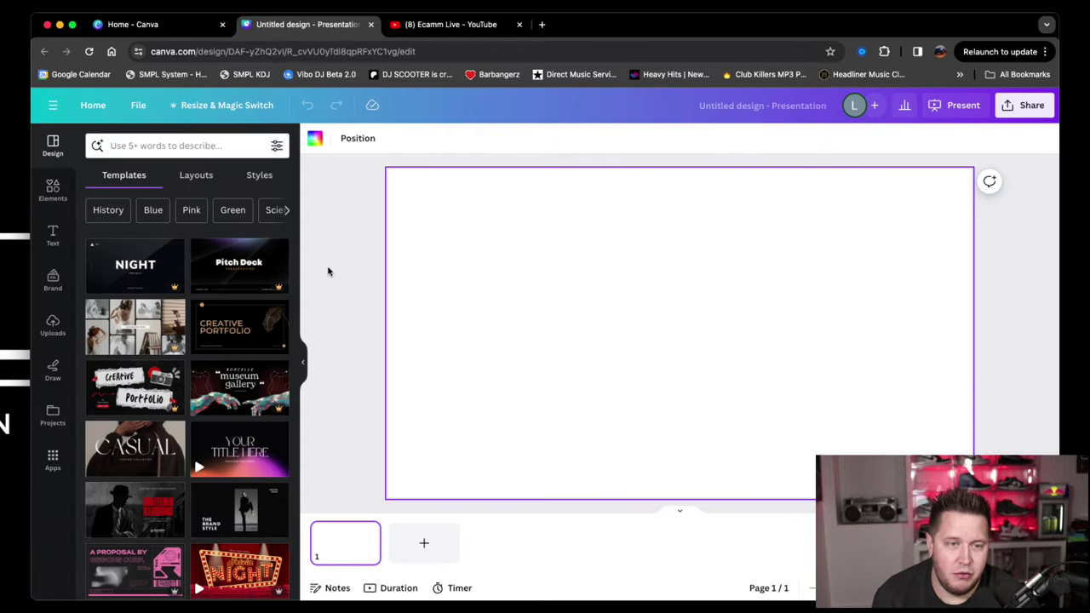
# Search elements for 'wedding monogram' and show all Graphics results.
pyautogui.click(53, 189)
pyautogui.click(171, 146)
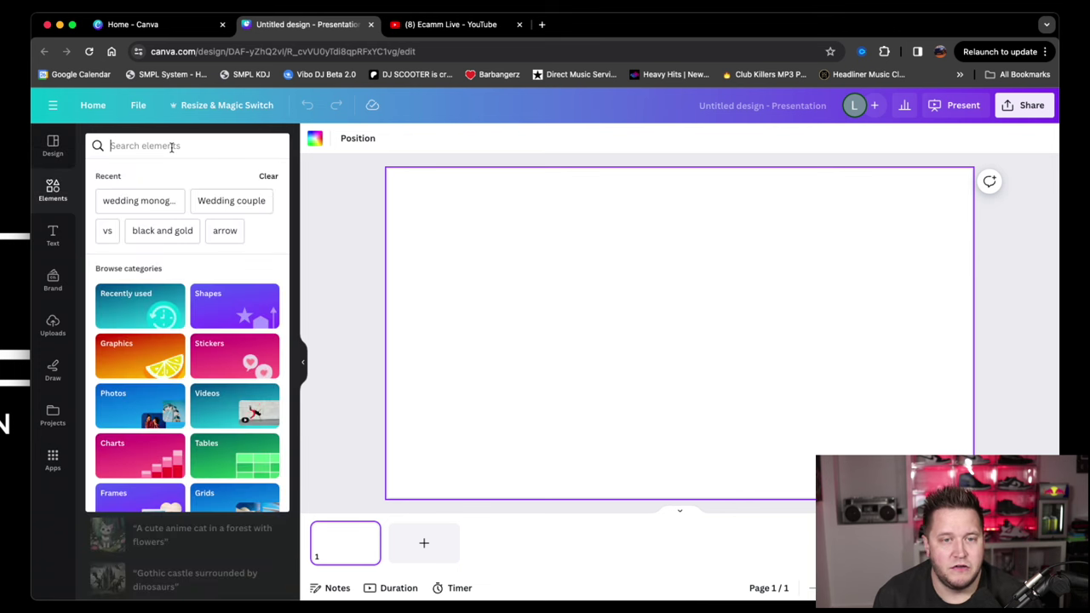
pyautogui.click(139, 201)
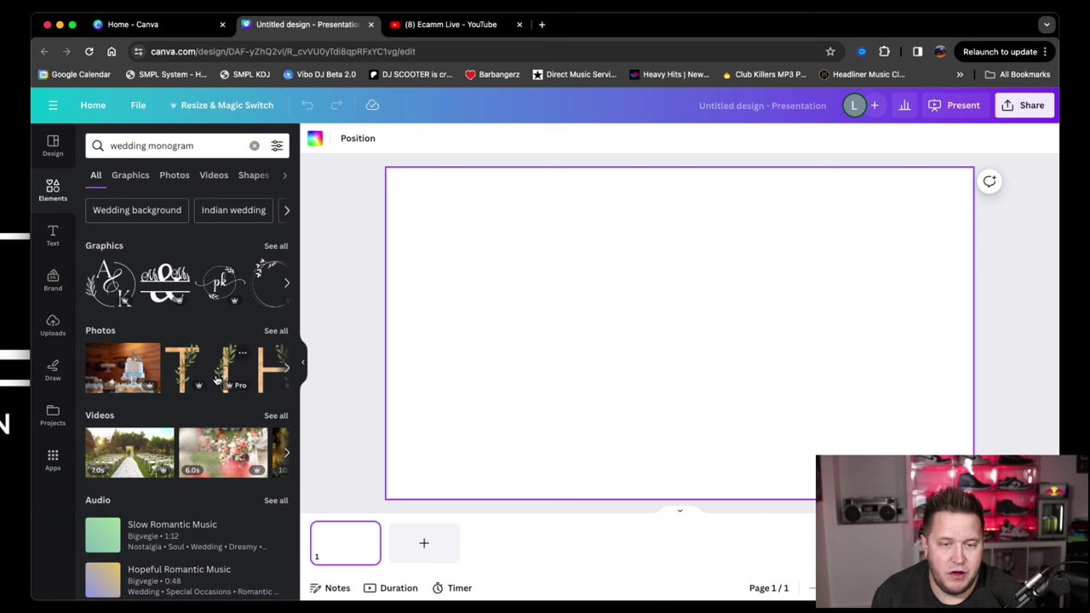
pyautogui.hscroll(3, 217, 381)
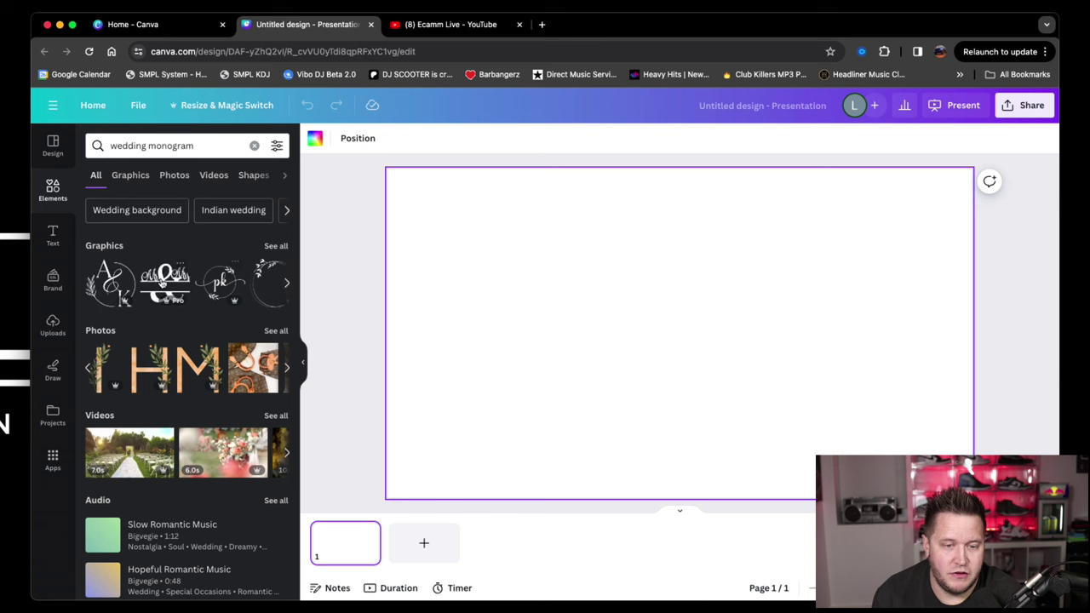
pyautogui.click(272, 247)
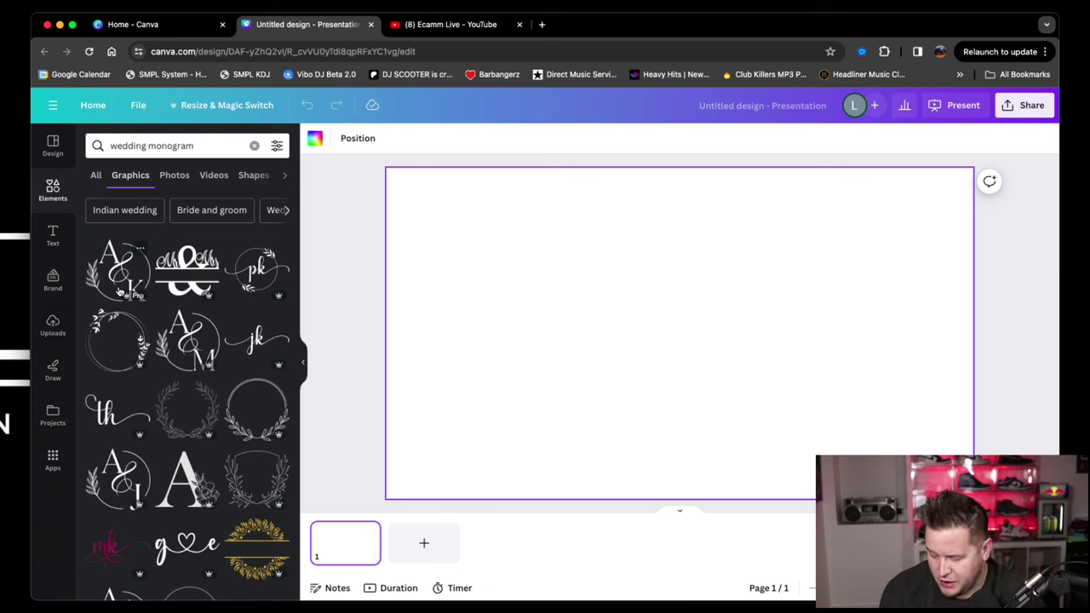
# Browse the wedding monogram graphics and add a floral wreath to the page.
pyautogui.scroll(-2, 145, 292)
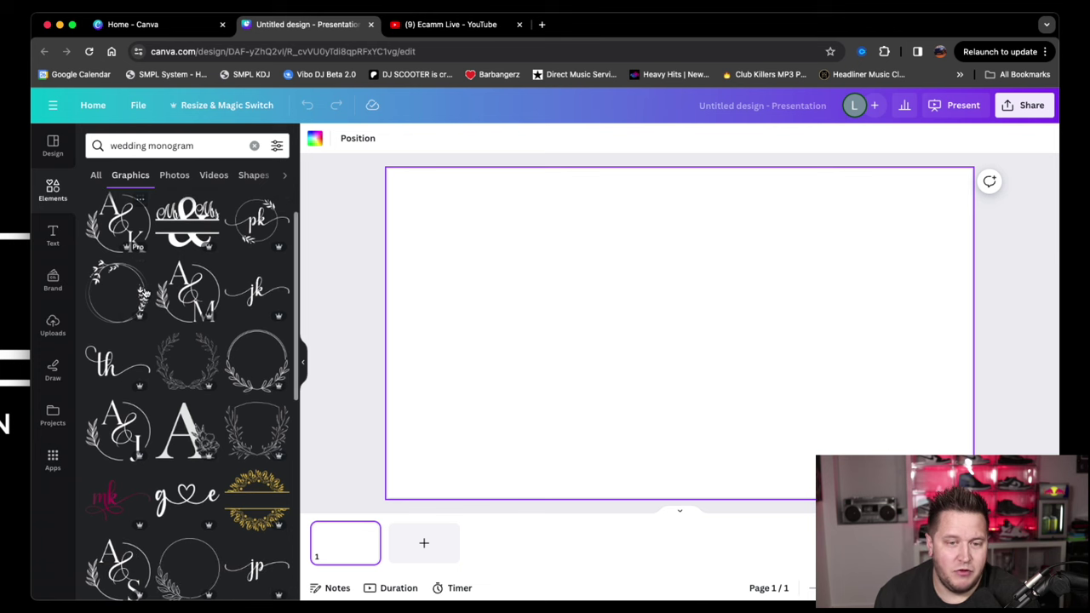
pyautogui.scroll(-1, 136, 307)
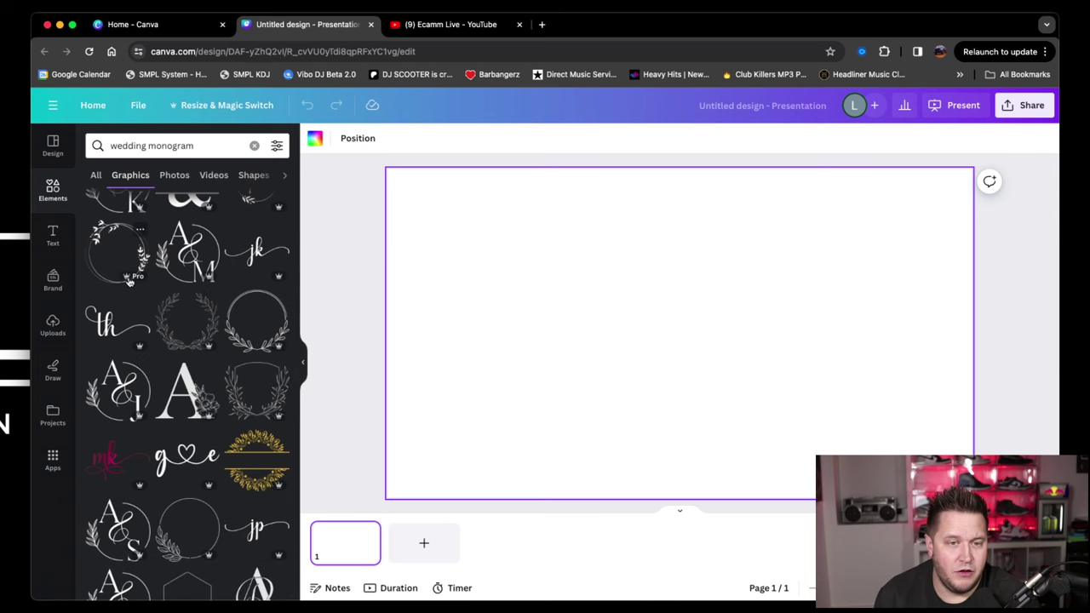
pyautogui.scroll(-6, 161, 299)
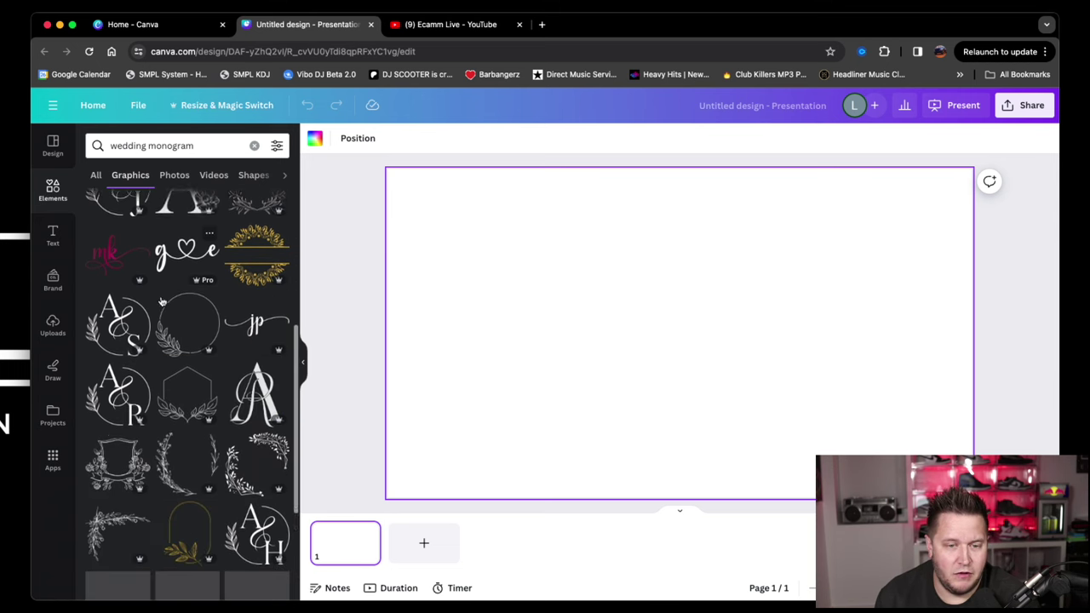
pyautogui.scroll(-4, 162, 300)
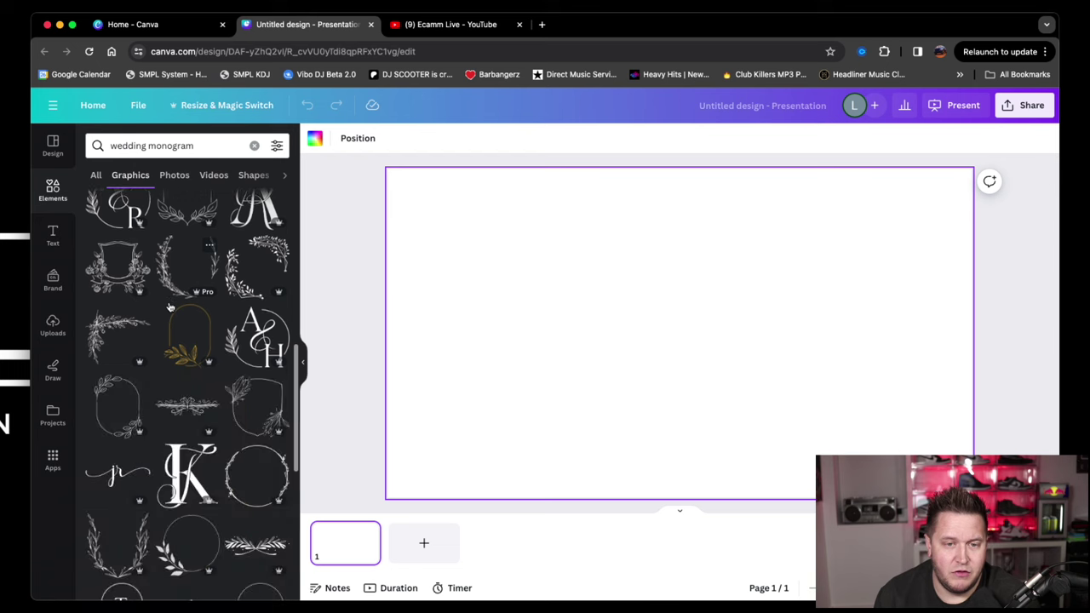
pyautogui.scroll(-1, 170, 307)
pyautogui.scroll(-2, 174, 315)
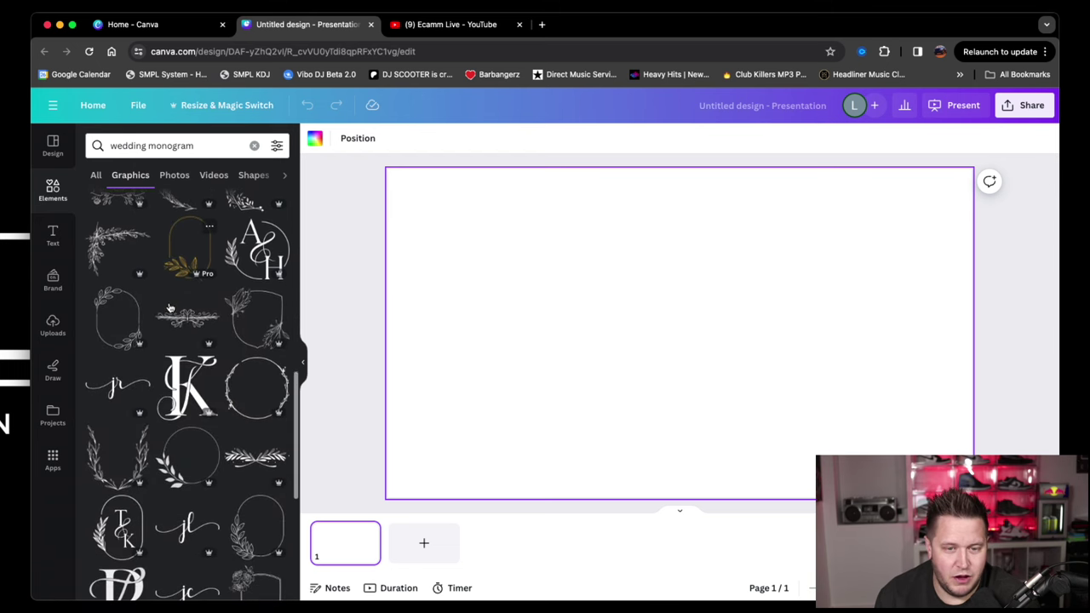
pyautogui.scroll(-8, 175, 321)
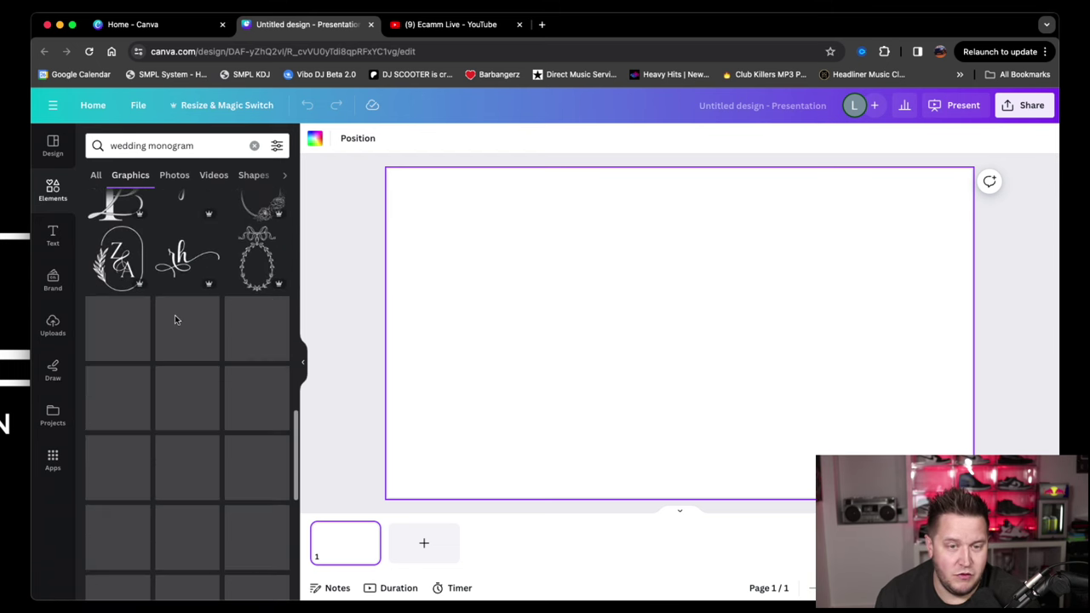
pyautogui.scroll(-10, 179, 314)
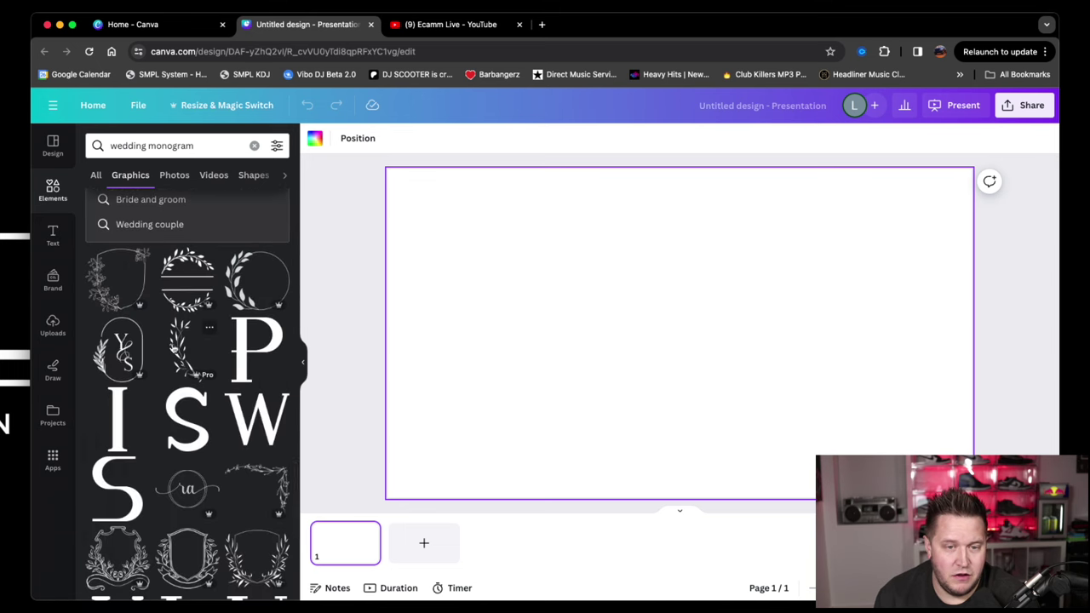
pyautogui.scroll(-4, 175, 337)
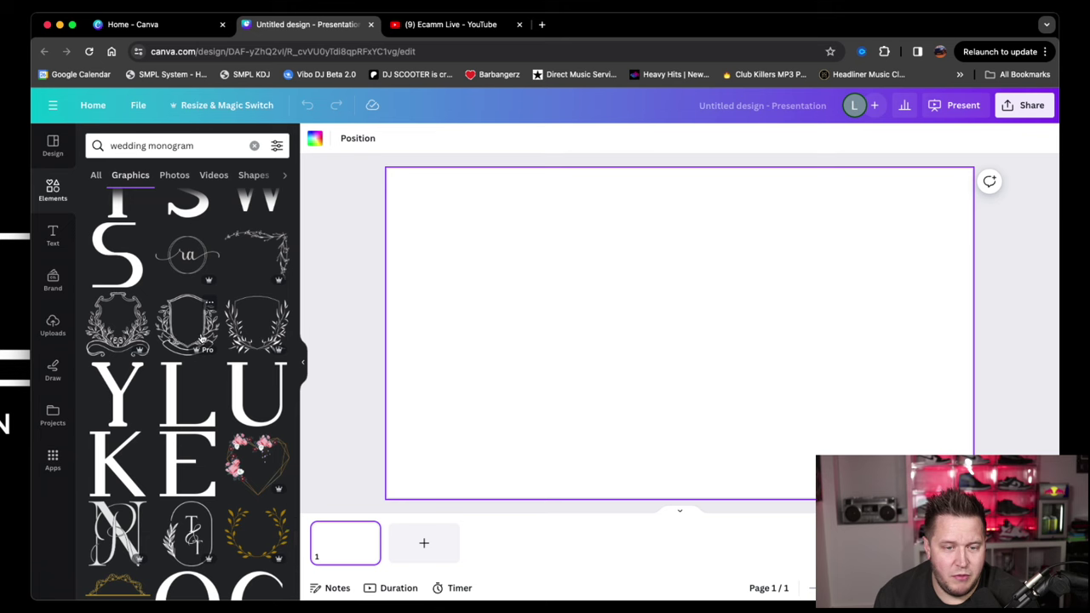
pyautogui.scroll(-5, 201, 339)
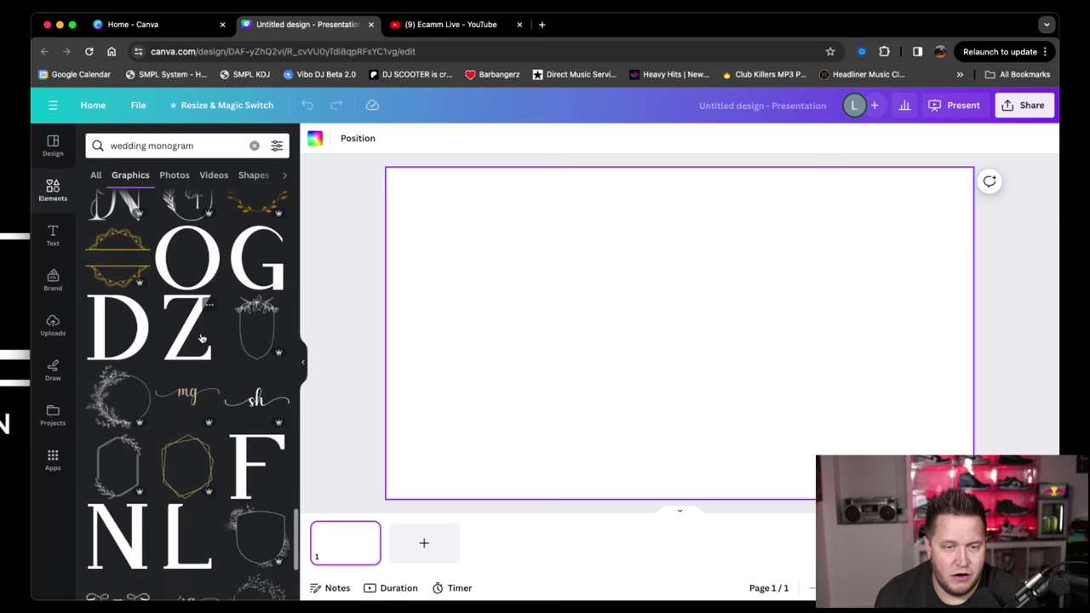
pyautogui.scroll(-2, 201, 341)
pyautogui.scroll(1, 202, 340)
pyautogui.scroll(-1, 202, 341)
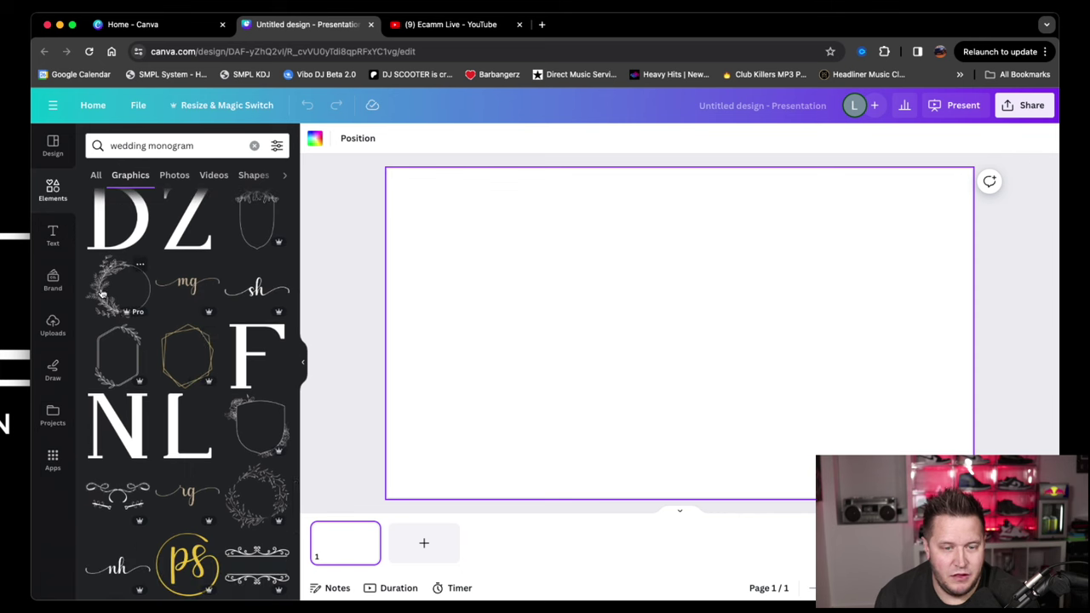
pyautogui.click(102, 293)
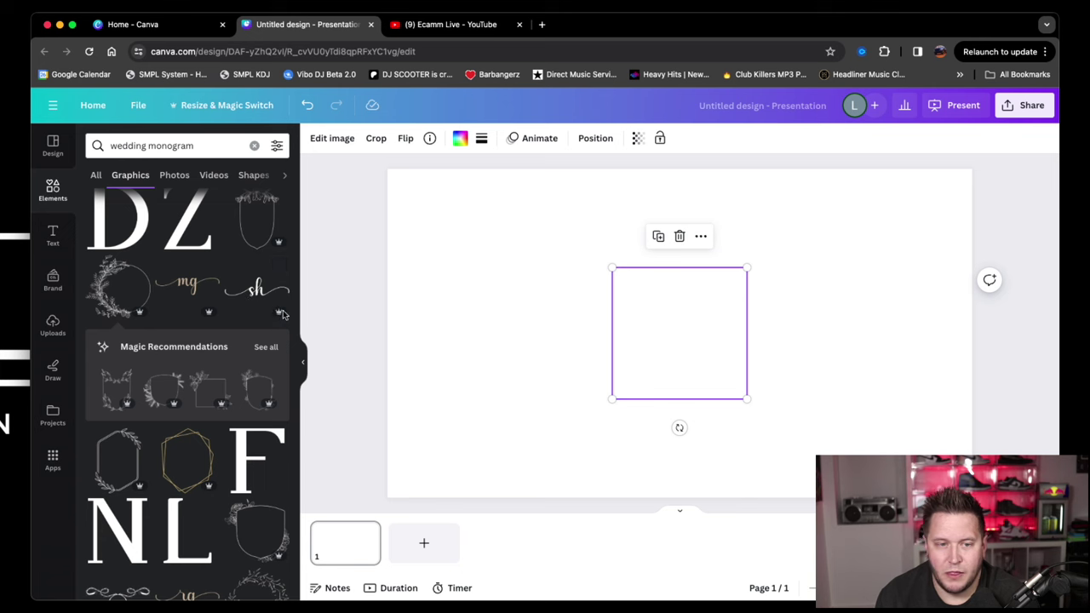
# Replace the floral wreath with the leafy circle wreath graphic.
pyautogui.click(127, 376)
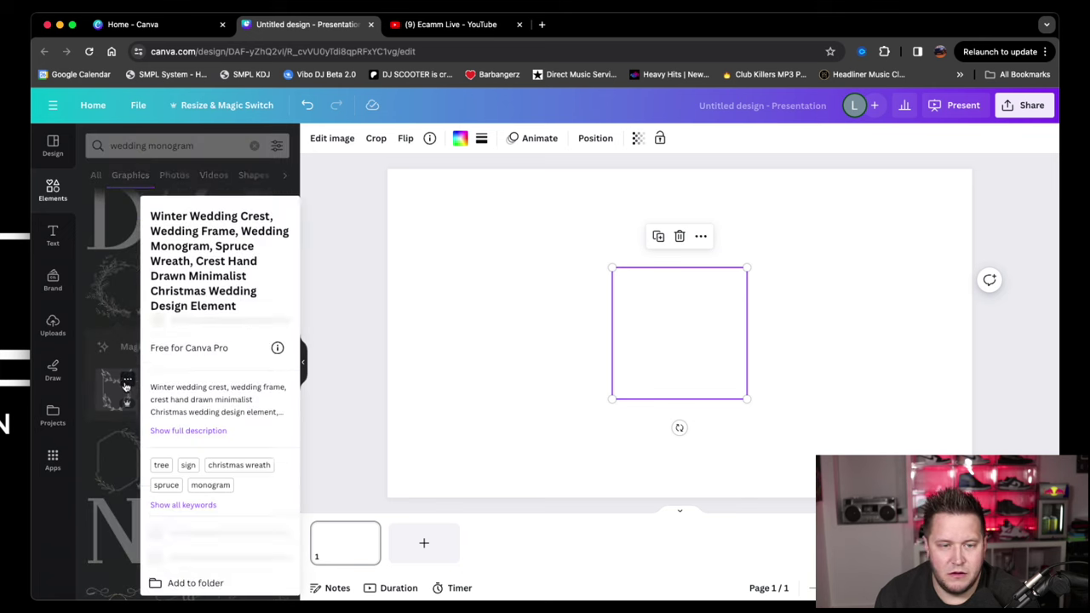
pyautogui.click(128, 375)
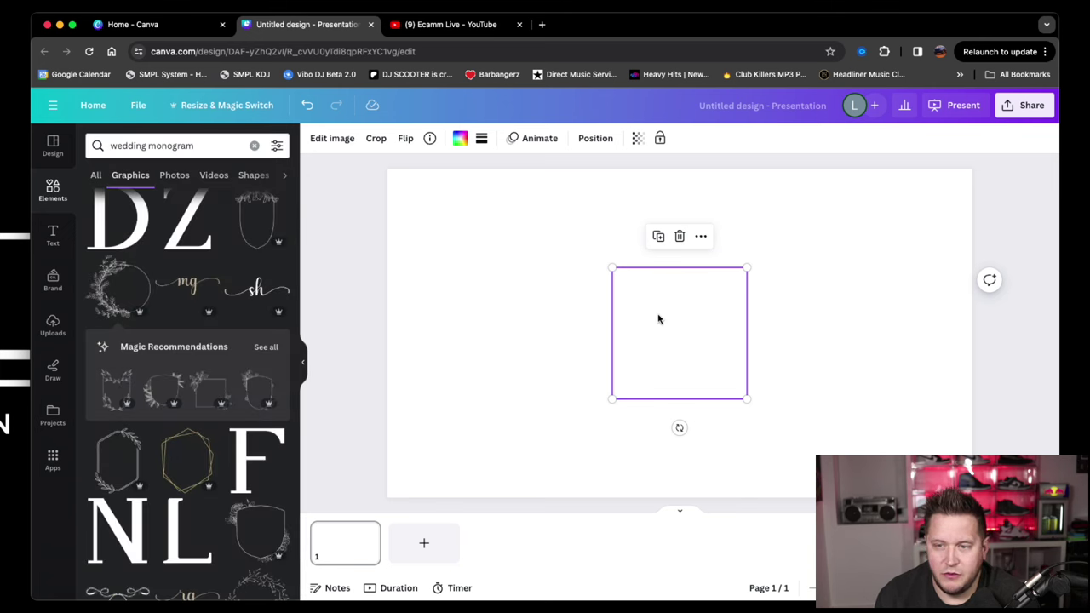
pyautogui.press('Delete')
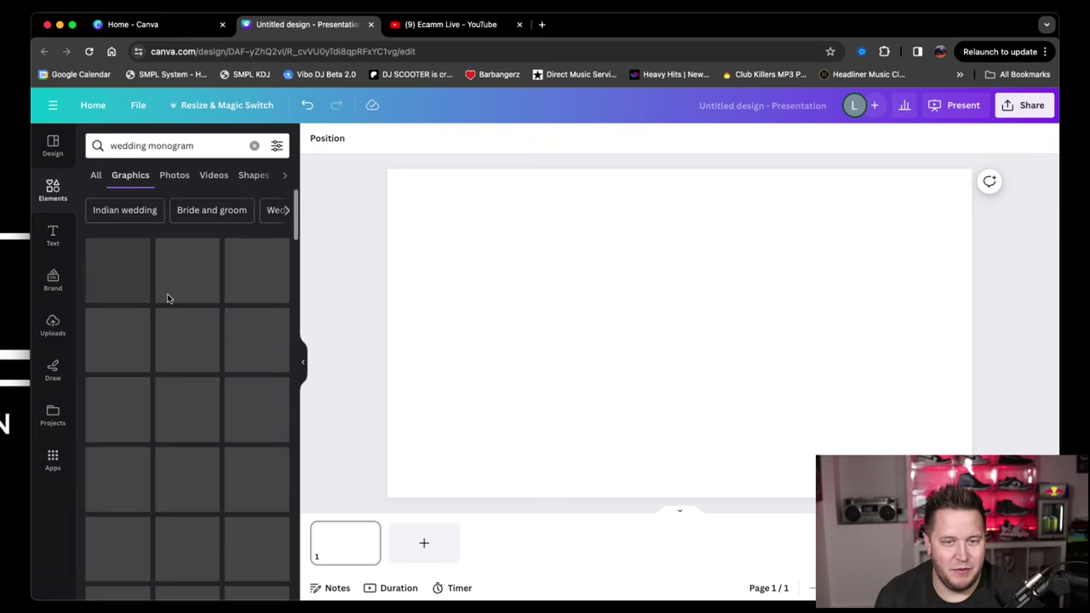
pyautogui.click(117, 339)
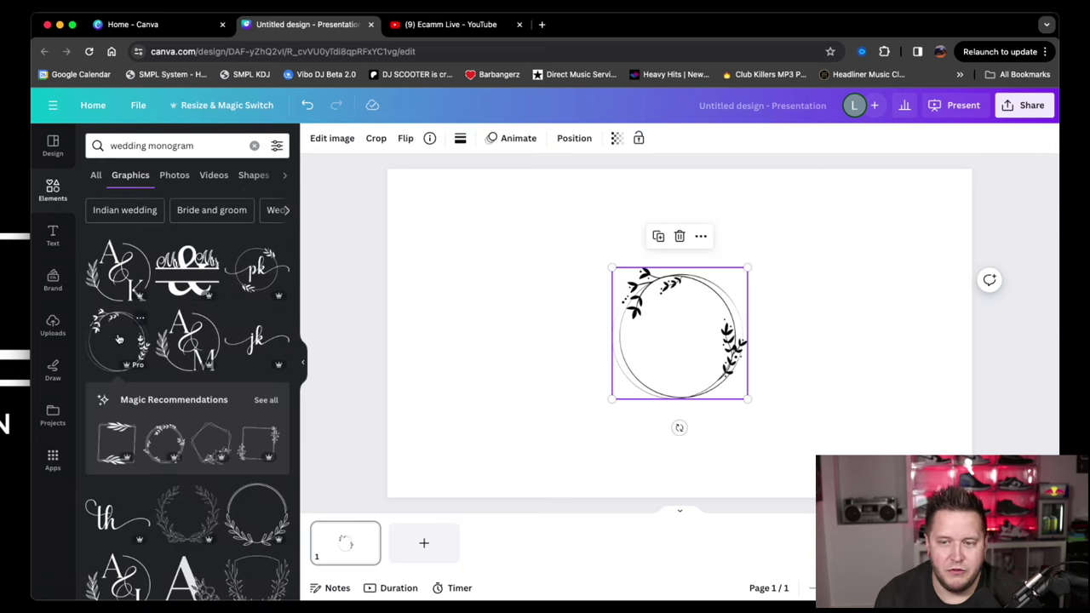
# Enlarge the leafy wreath to fill most of the page height and centre it.
pyautogui.moveTo(746, 267); pyautogui.dragTo(835, 181)
pyautogui.moveTo(612, 398); pyautogui.dragTo(553, 456)
pyautogui.moveTo(836, 181); pyautogui.dragTo(812, 202)
pyautogui.moveTo(704, 307); pyautogui.dragTo(684, 290)
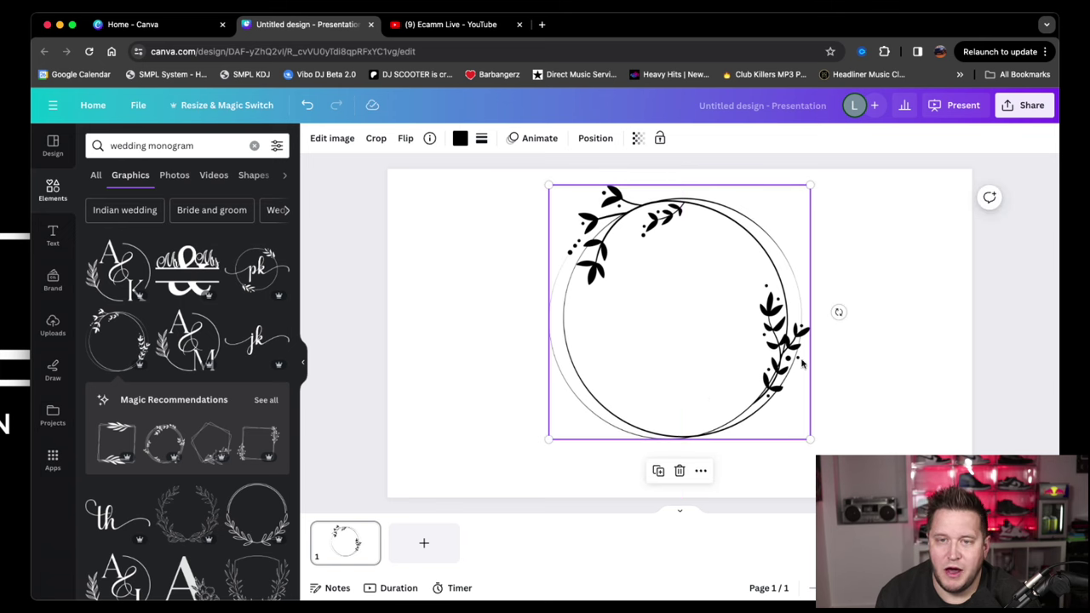
# Add a heading text box below the wreath and type the letter B.
pyautogui.click(57, 244)
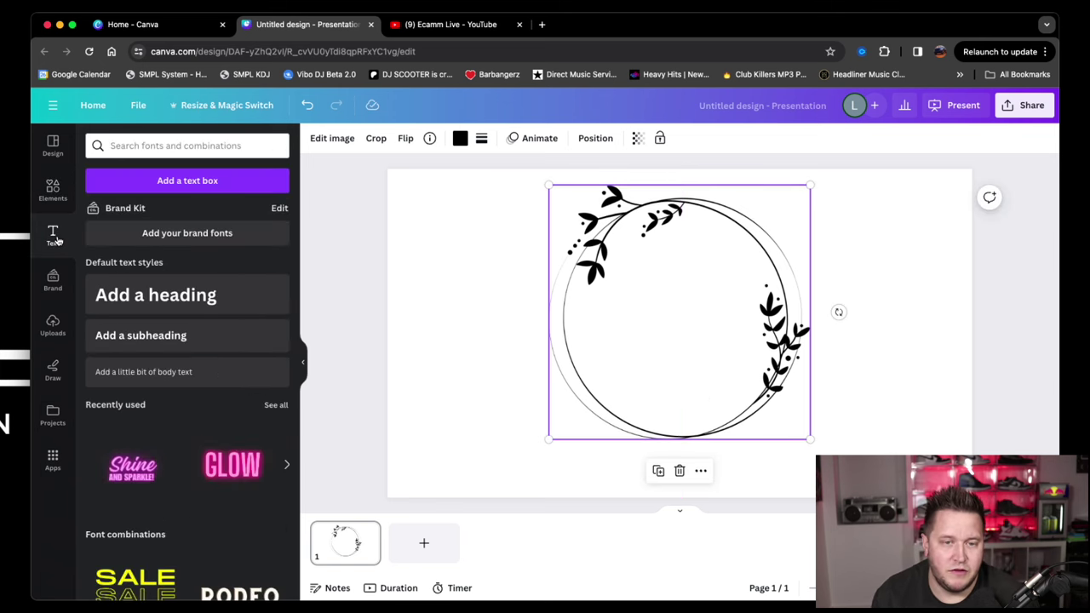
pyautogui.click(162, 293)
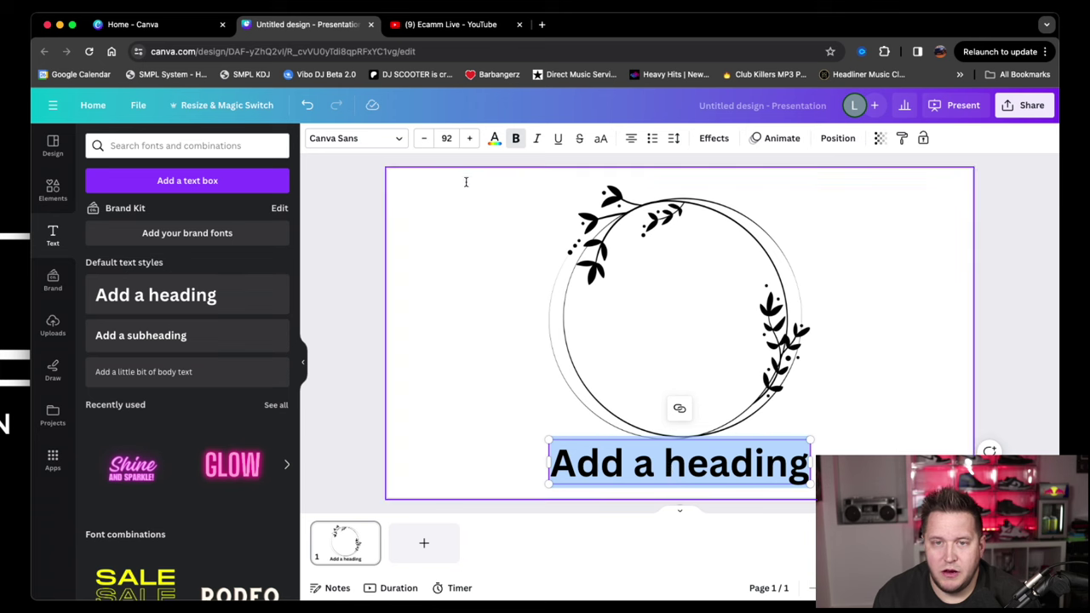
pyautogui.click(397, 141)
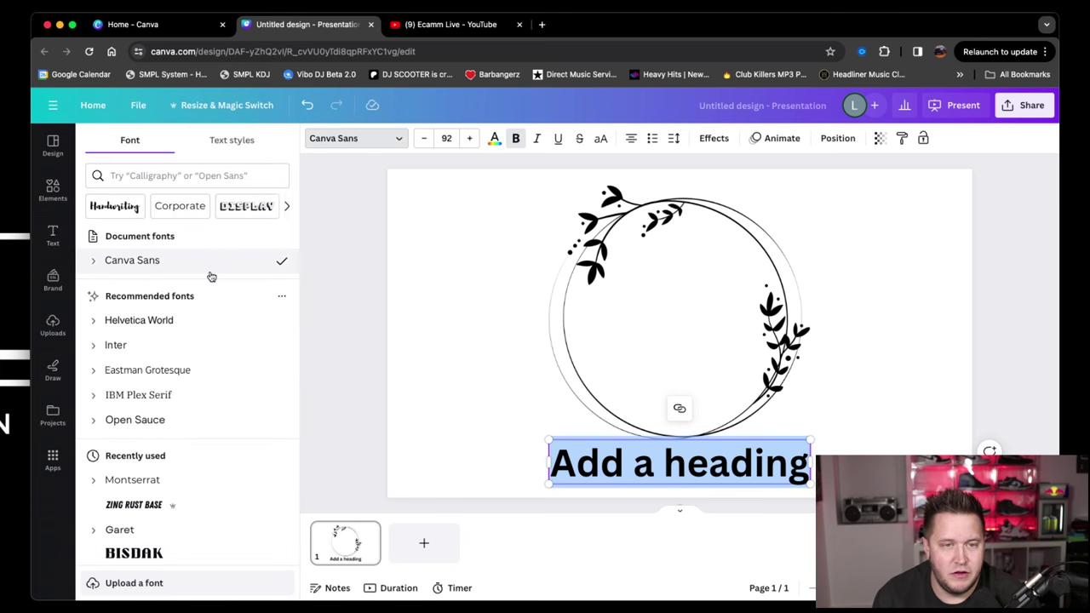
pyautogui.scroll(-3, 193, 304)
pyautogui.click(170, 313)
pyautogui.click(145, 321)
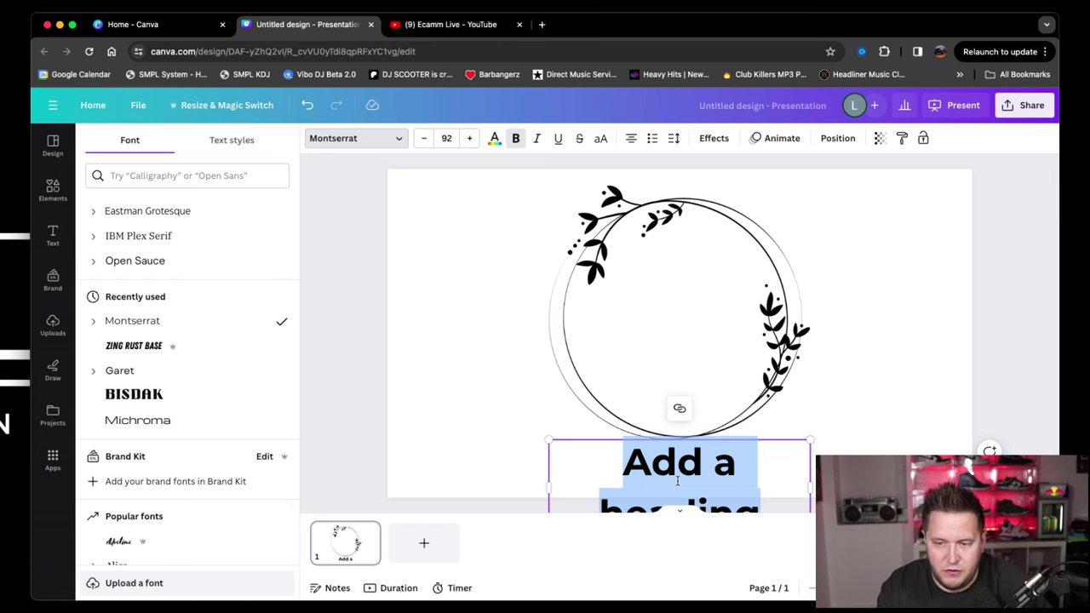
pyautogui.write('B')
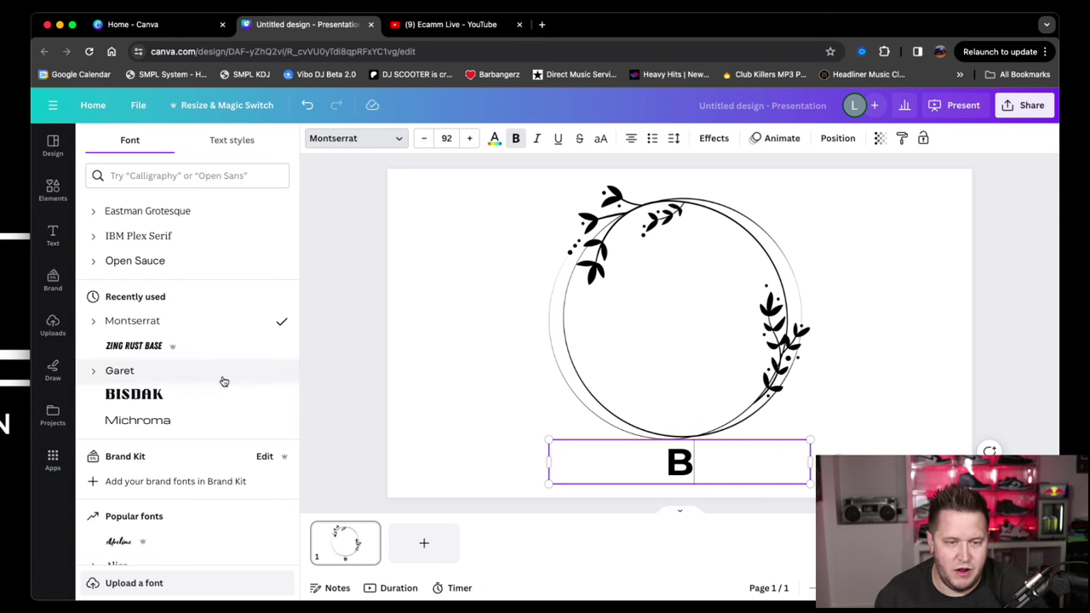
# Set the B in the Garet font at regular weight, not bold.
pyautogui.scroll(-2, 217, 383)
pyautogui.click(126, 334)
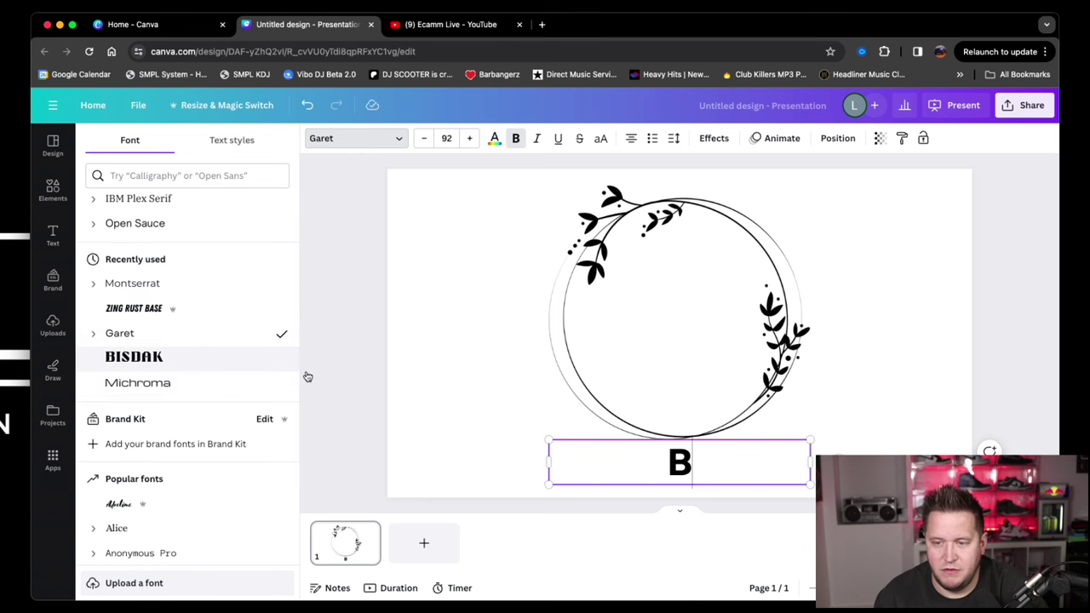
pyautogui.scroll(1, 169, 332)
pyautogui.scroll(1, 173, 332)
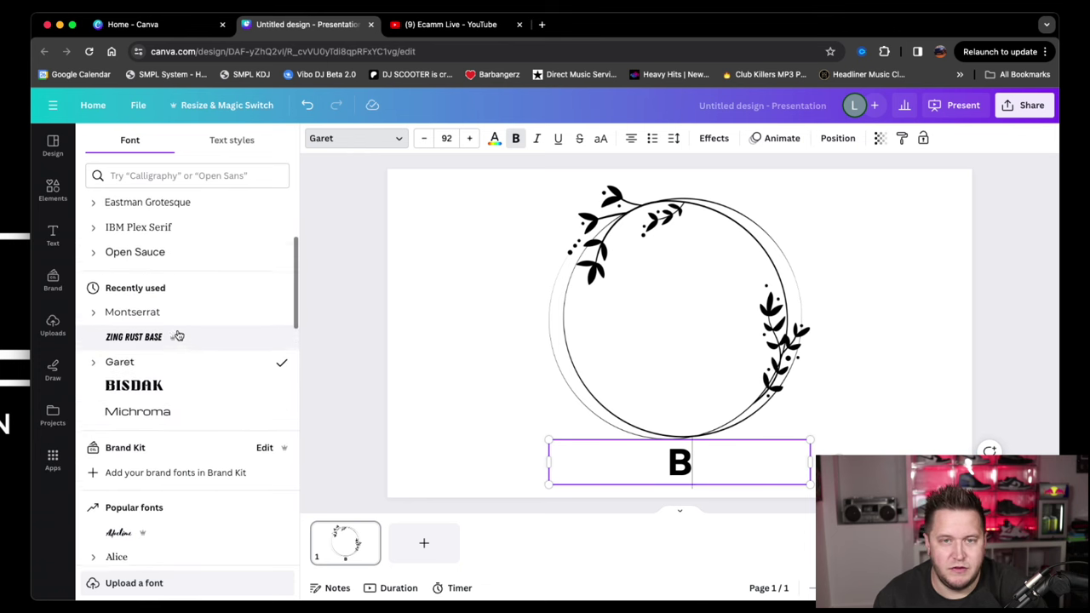
pyautogui.click(515, 138)
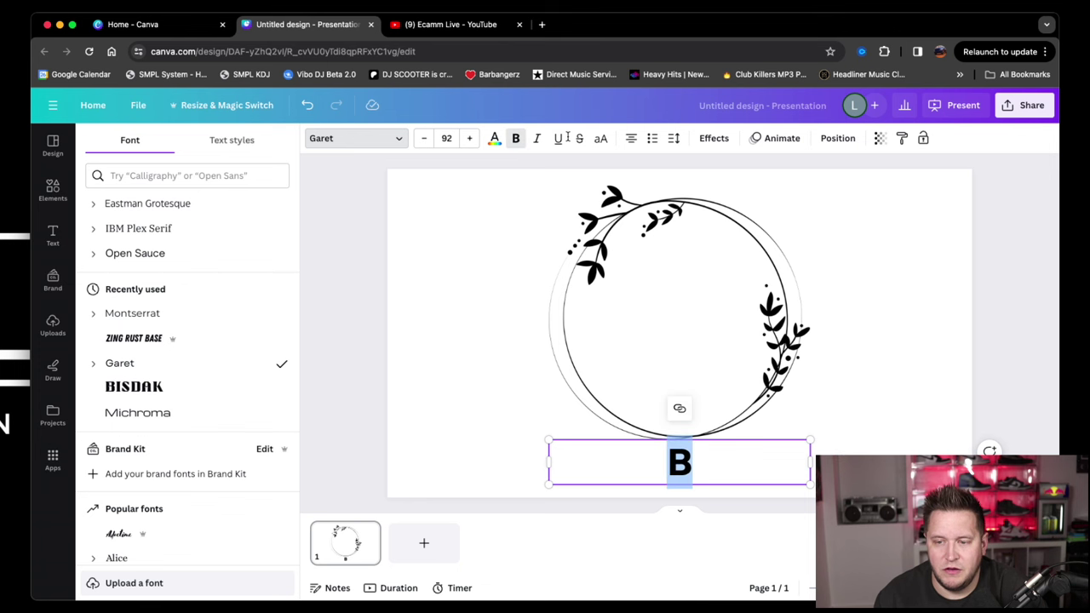
pyautogui.click(515, 138)
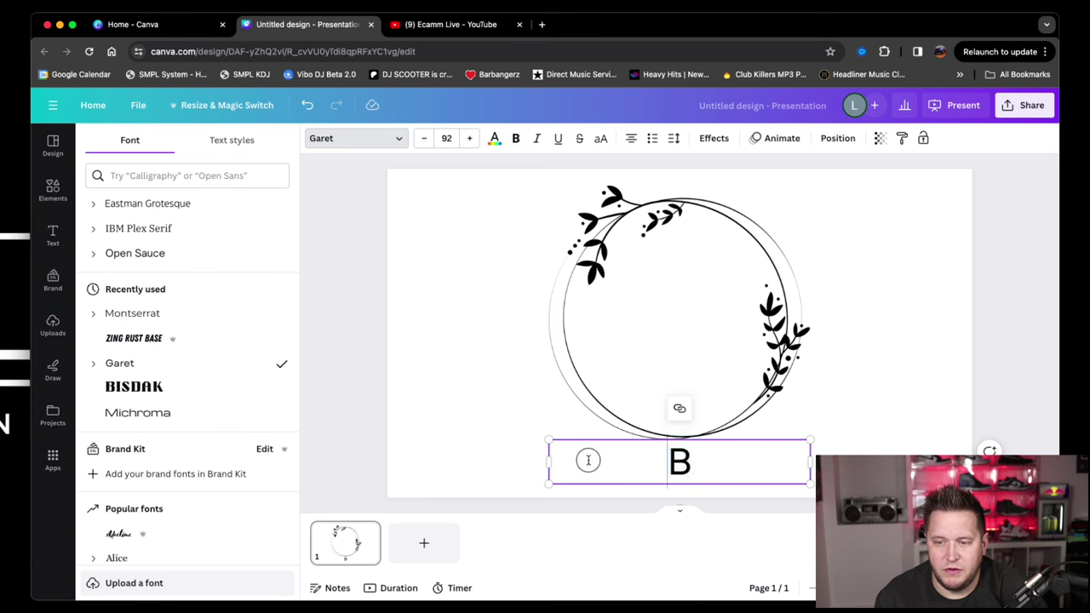
pyautogui.click(460, 364)
# Move the B into the wreath, narrow its box, and set it in Benedict.
pyautogui.moveTo(686, 468); pyautogui.dragTo(623, 312)
pyautogui.moveTo(491, 314); pyautogui.dragTo(622, 313)
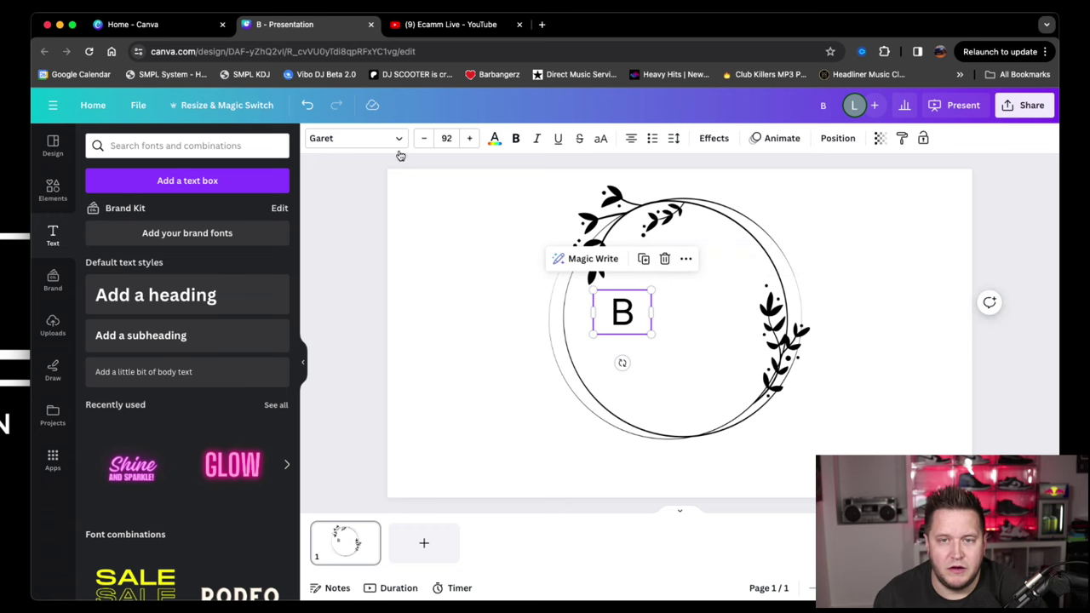
pyautogui.click(397, 138)
pyautogui.scroll(-2, 188, 298)
pyautogui.scroll(-1, 189, 294)
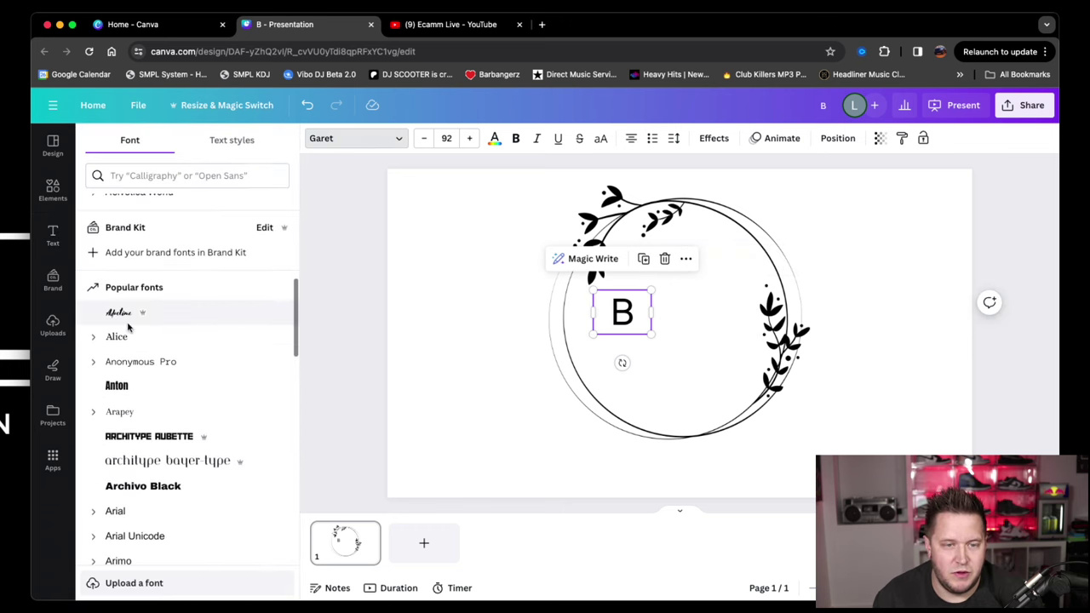
pyautogui.click(120, 316)
pyautogui.scroll(-1, 120, 318)
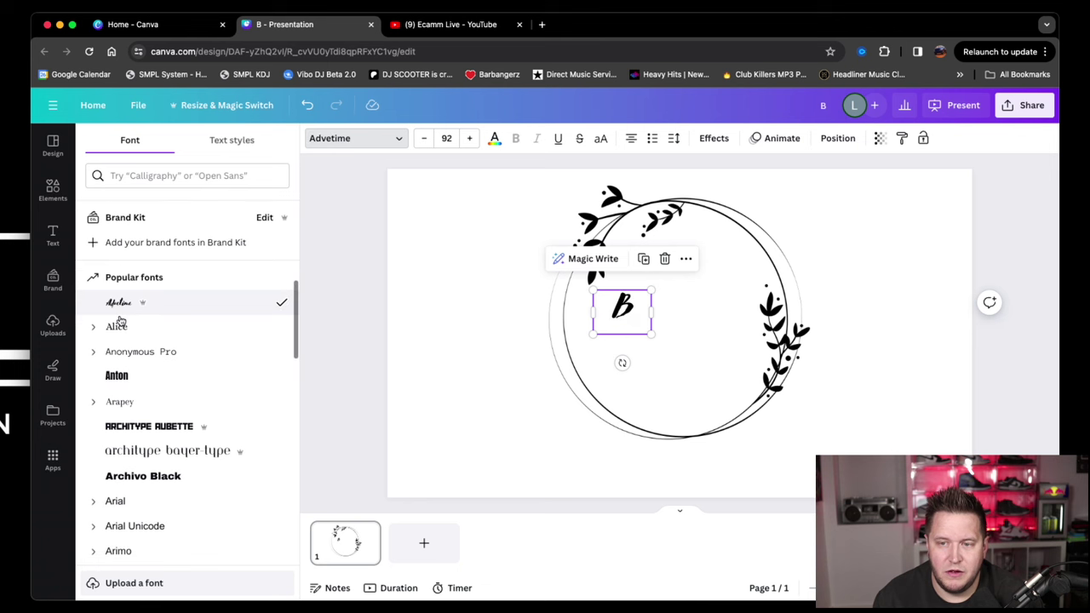
pyautogui.scroll(-1, 263, 318)
pyautogui.scroll(-6, 166, 314)
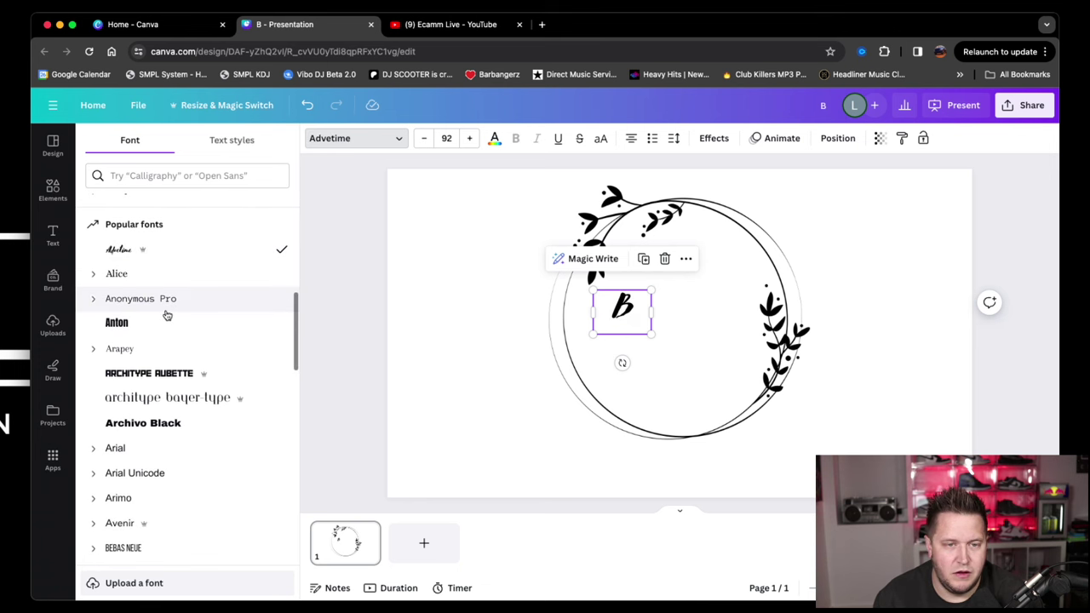
pyautogui.click(119, 401)
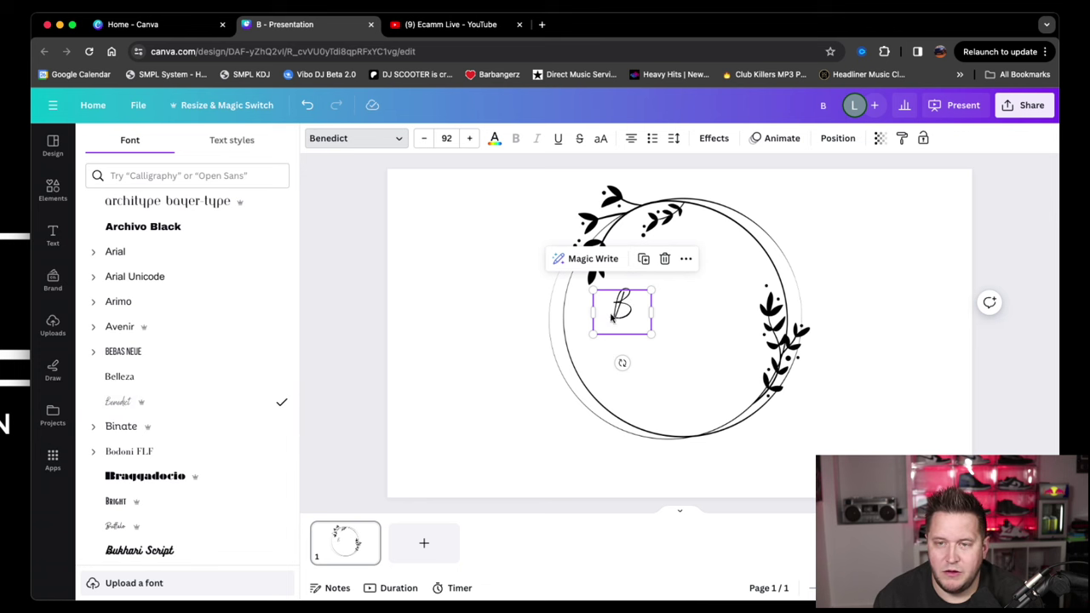
# Enlarge the B to size 265 and place it left of the wreath's centre.
pyautogui.click(469, 138)
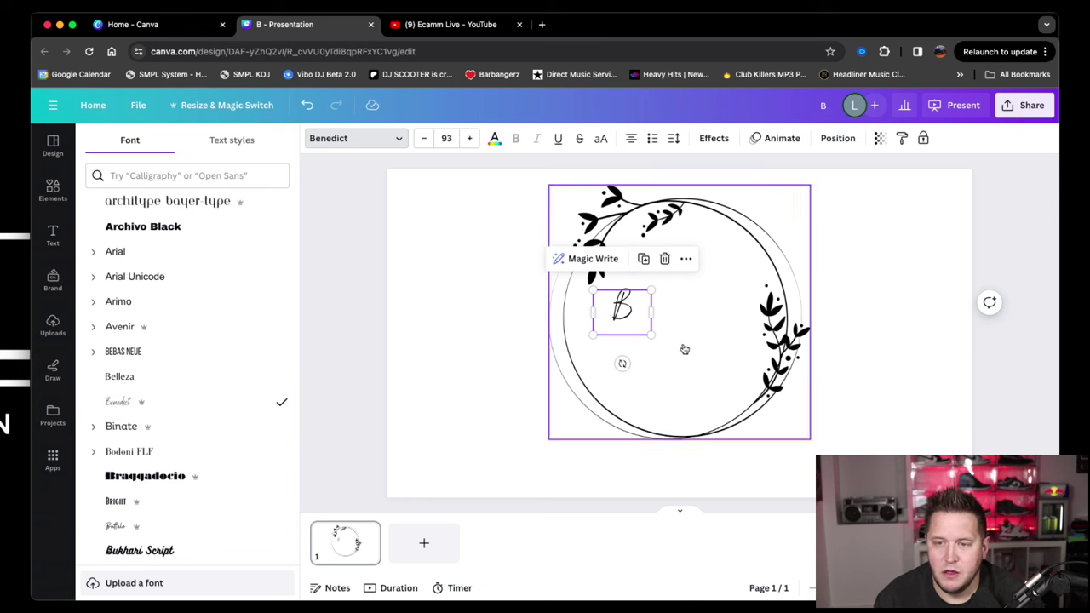
pyautogui.moveTo(651, 337); pyautogui.dragTo(613, 297)
pyautogui.moveTo(706, 390); pyautogui.dragTo(703, 386)
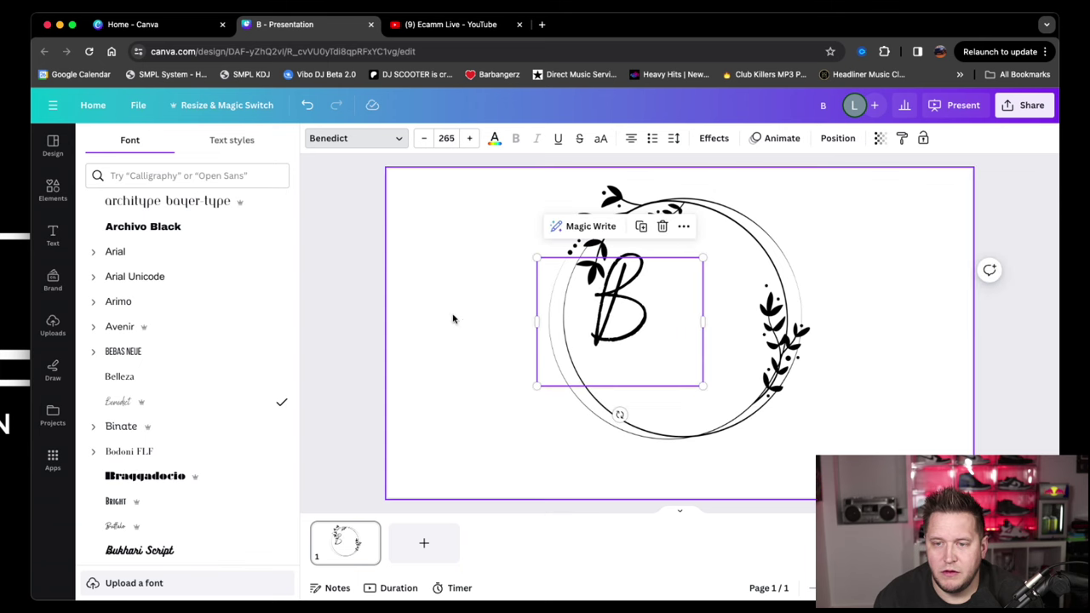
pyautogui.click(453, 316)
pyautogui.moveTo(621, 302); pyautogui.dragTo(625, 305)
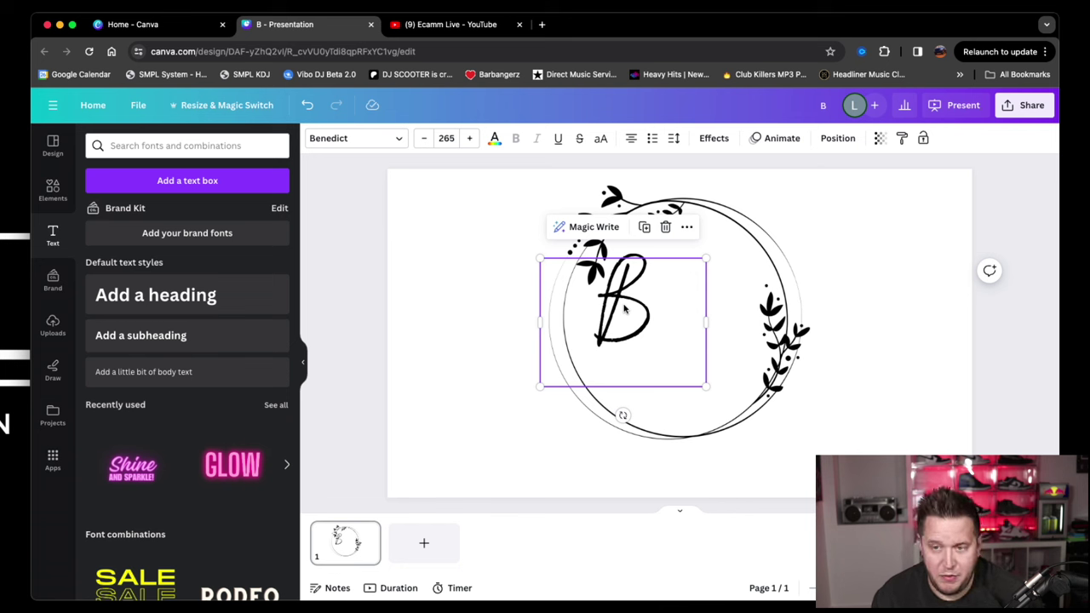
# Duplicate the B, move the copy lower right in the wreath, and change it to R.
pyautogui.press('super+d')
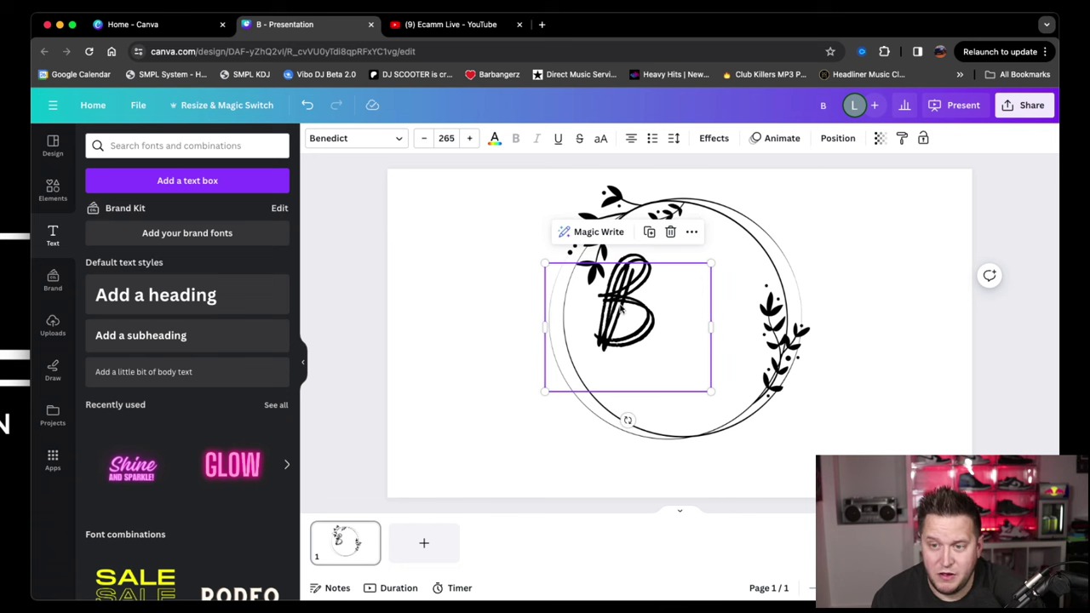
pyautogui.moveTo(620, 311); pyautogui.dragTo(712, 341)
pyautogui.doubleClick(713, 340)
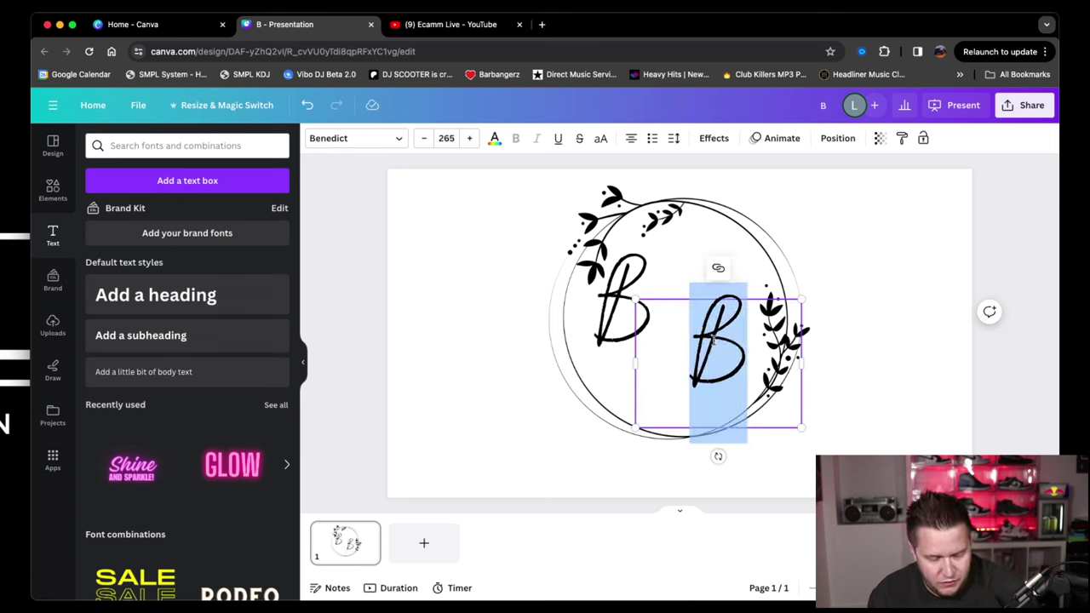
pyautogui.write('R')
pyautogui.click(511, 331)
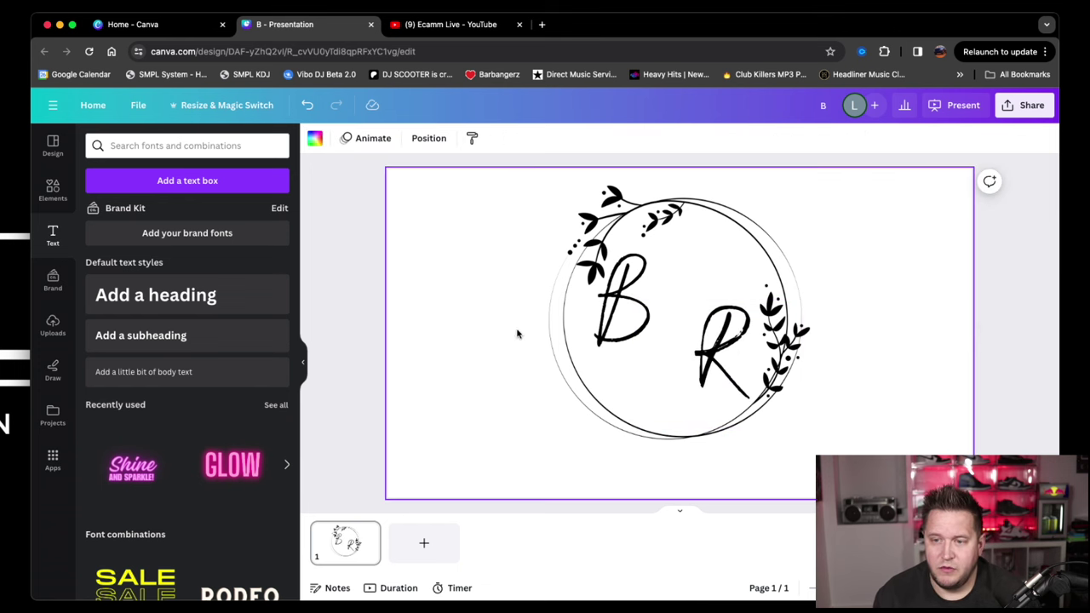
pyautogui.click(722, 345)
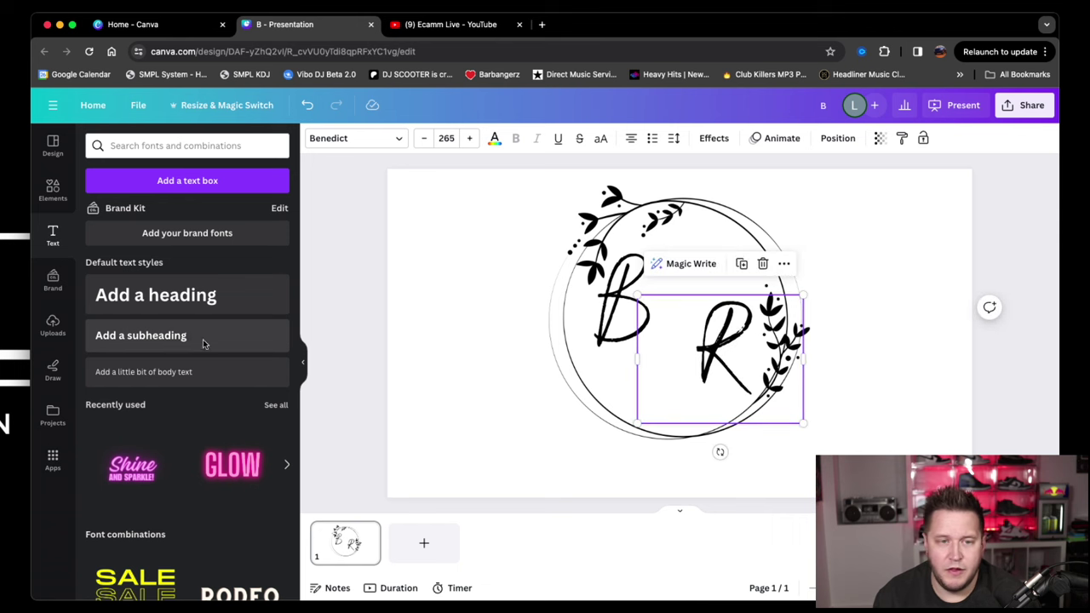
pyautogui.click(457, 287)
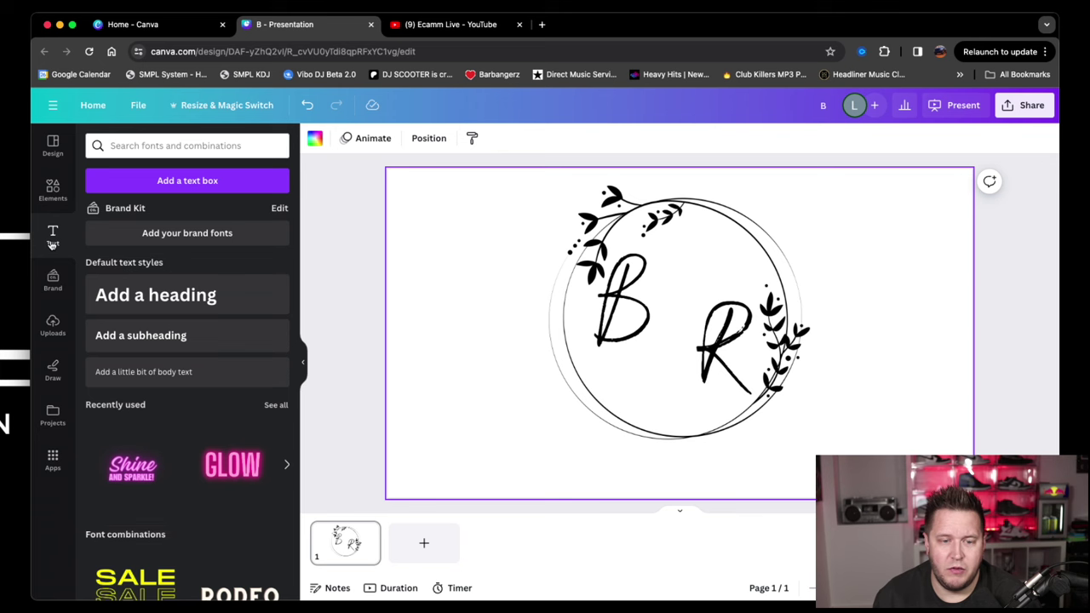
# Add a Benedict '&' centred between B and R, then add another heading box.
pyautogui.click(105, 310)
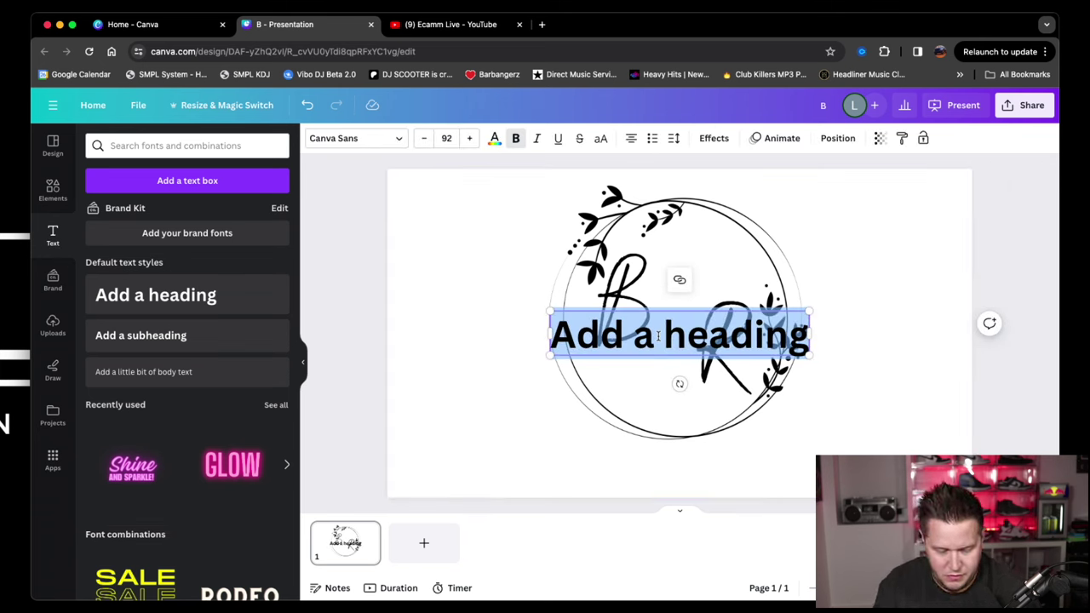
pyautogui.write('&')
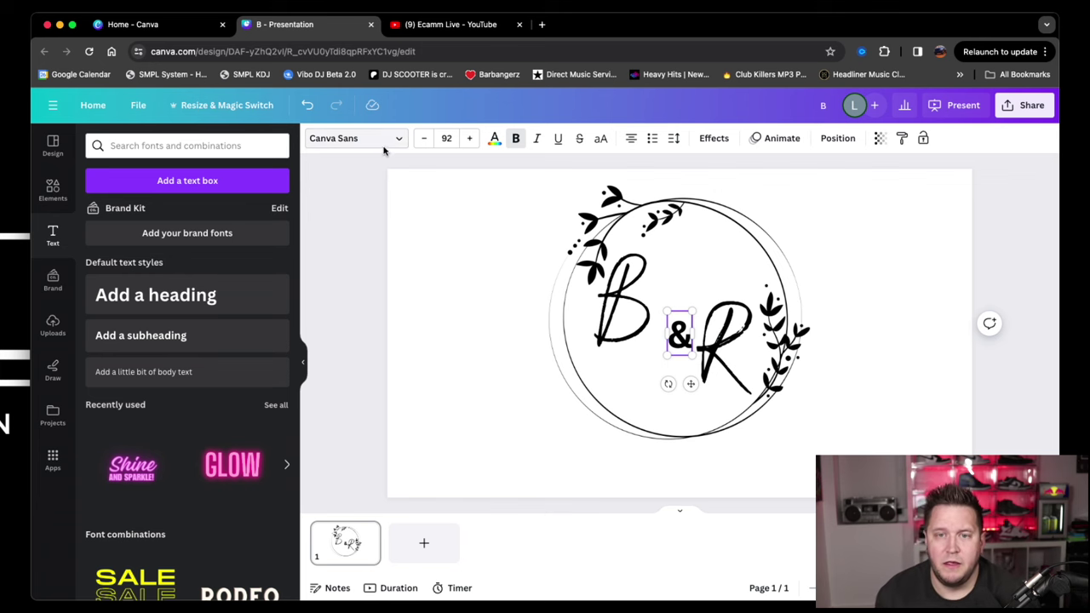
pyautogui.click(397, 139)
pyautogui.click(119, 245)
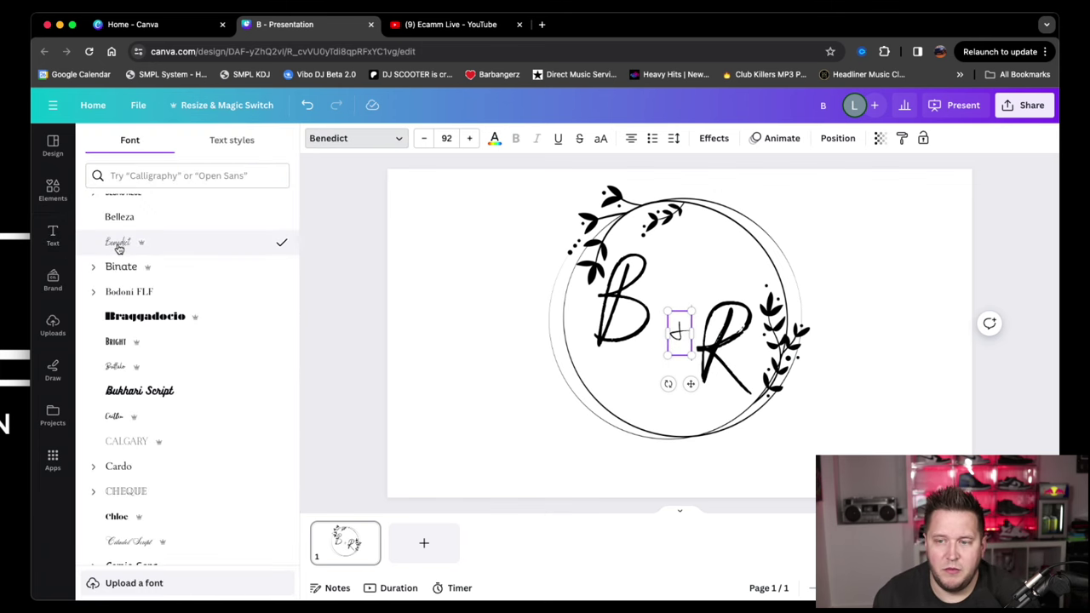
pyautogui.moveTo(668, 356); pyautogui.dragTo(640, 407)
pyautogui.click(543, 378)
pyautogui.moveTo(668, 356); pyautogui.dragTo(673, 331)
pyautogui.click(499, 398)
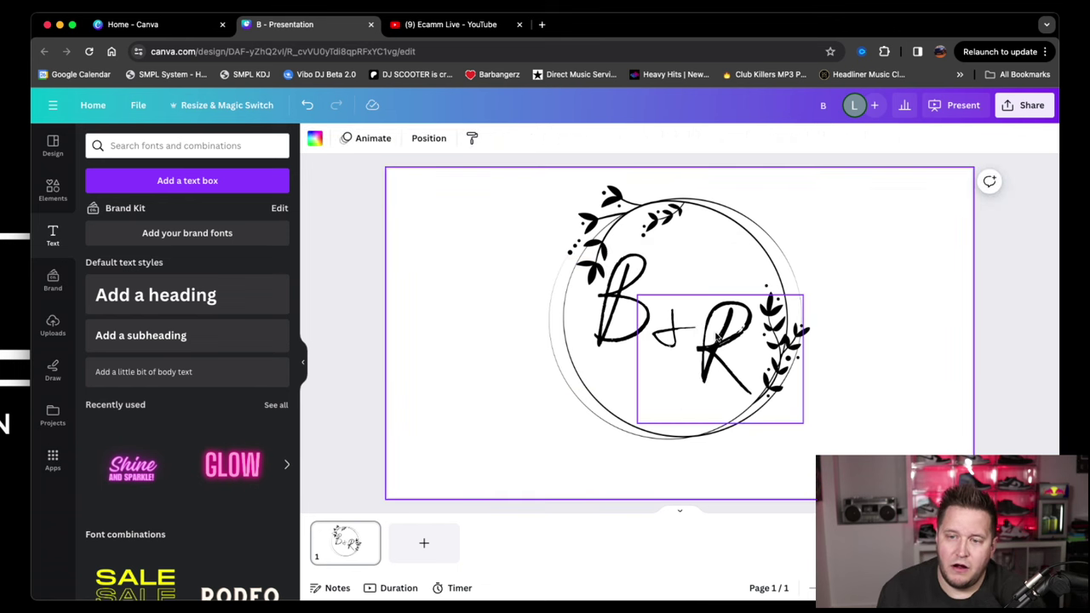
pyautogui.click(117, 298)
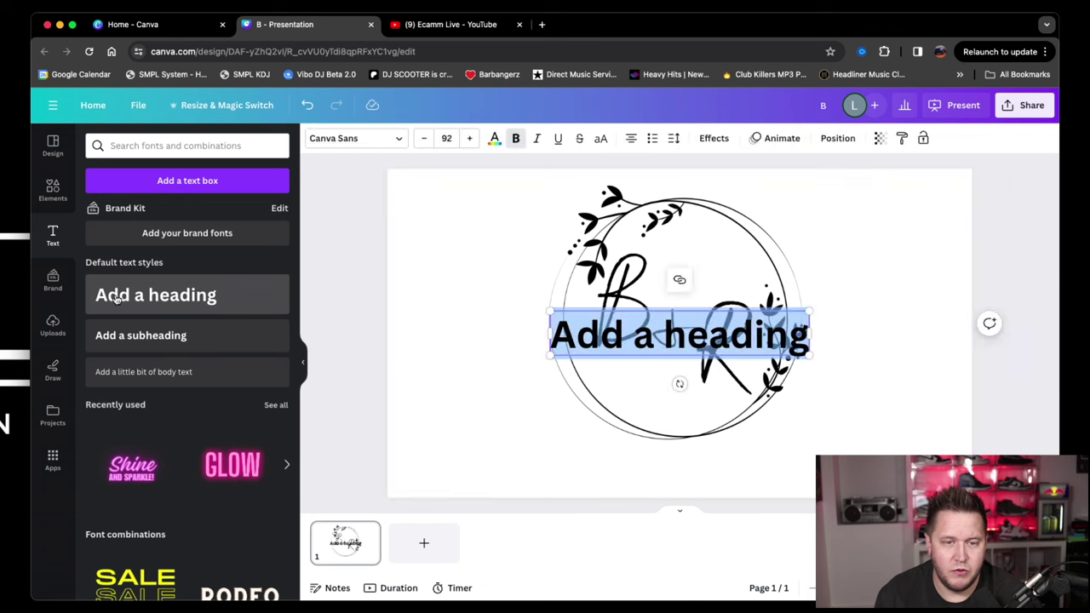
# Change the new heading to 'Smith' in Benedict and centre it at the wreath's bottom.
pyautogui.click(460, 378)
pyautogui.moveTo(563, 342); pyautogui.dragTo(576, 473)
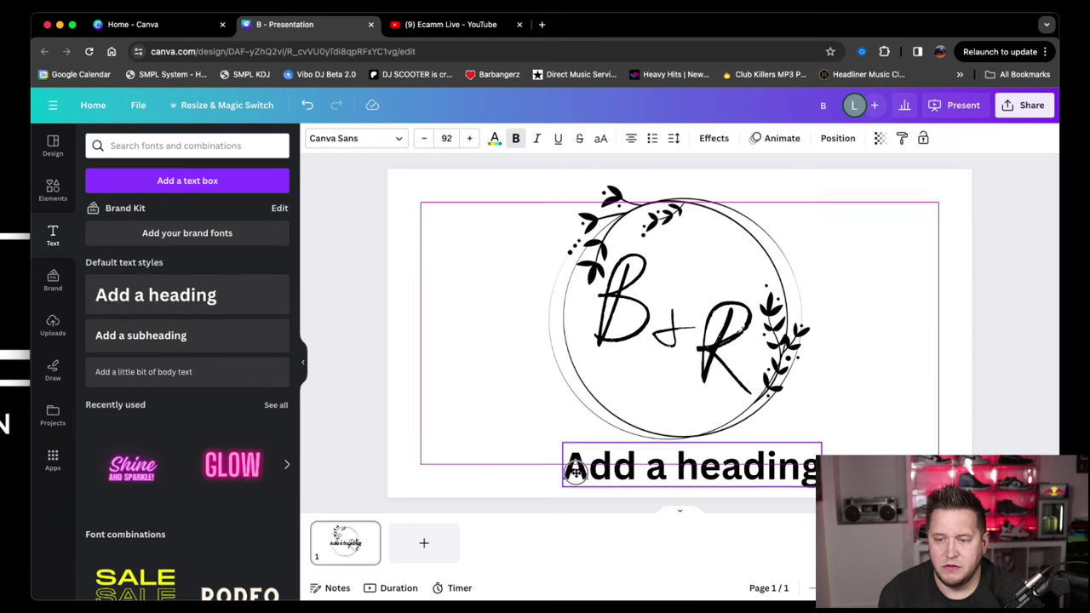
pyautogui.click(655, 470)
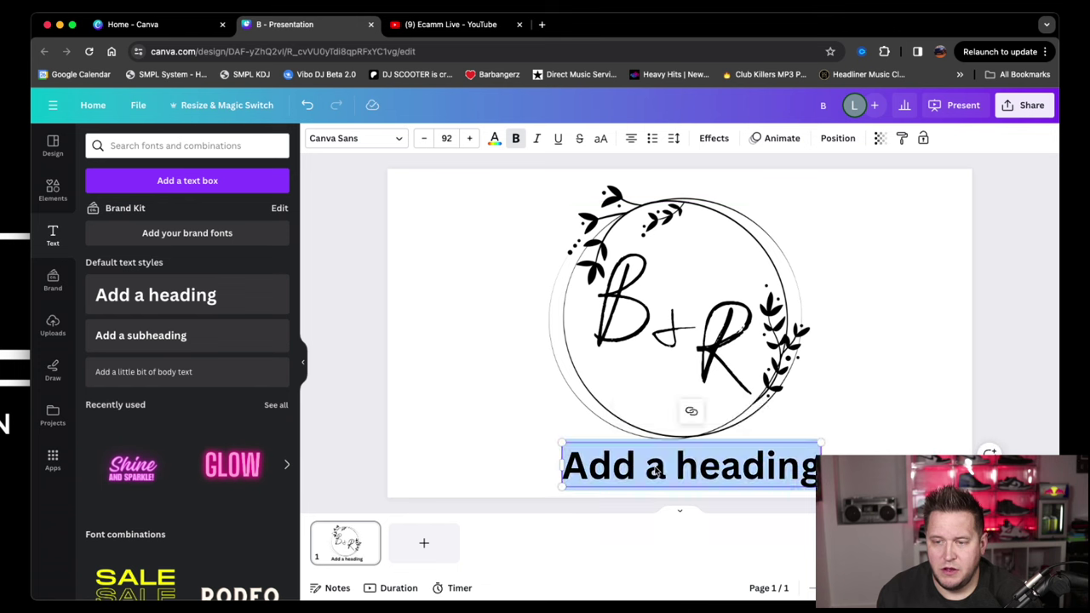
pyautogui.doubleClick(655, 469)
pyautogui.tripleClick(655, 469)
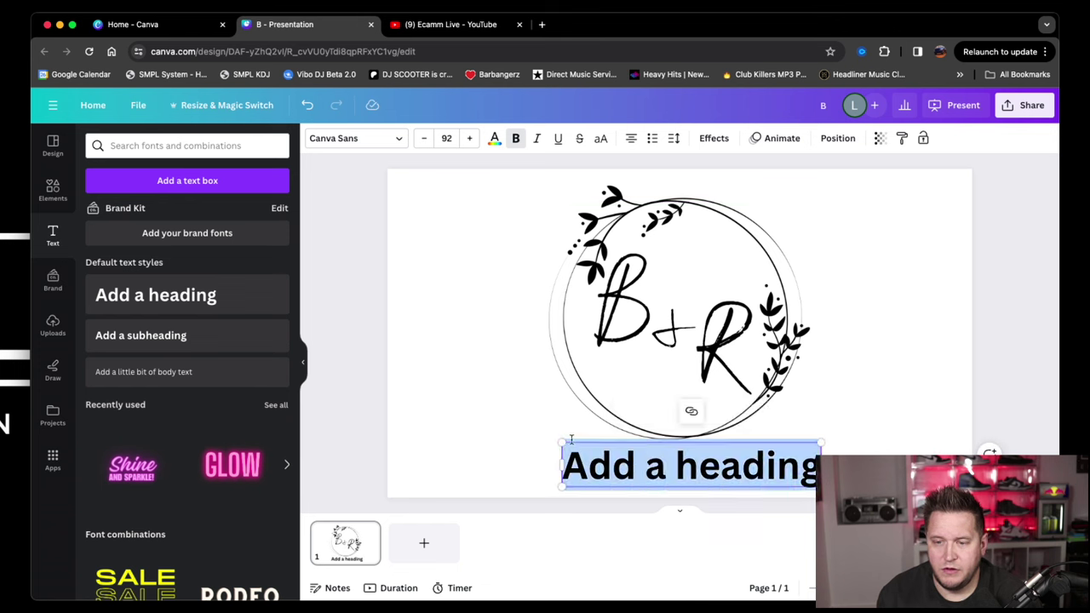
pyautogui.click(397, 139)
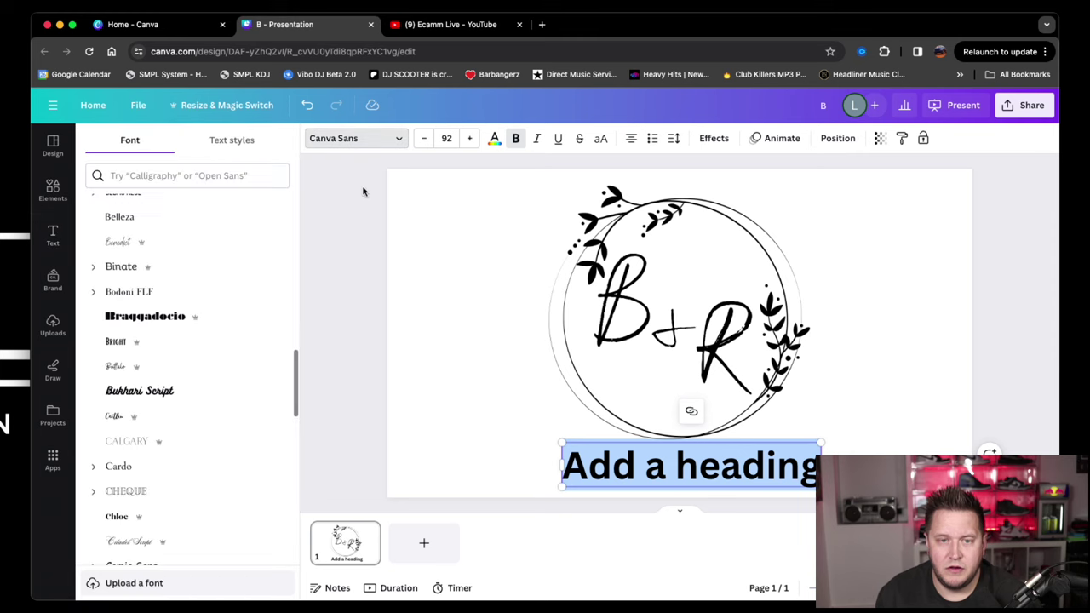
pyautogui.click(127, 244)
pyautogui.click(706, 467)
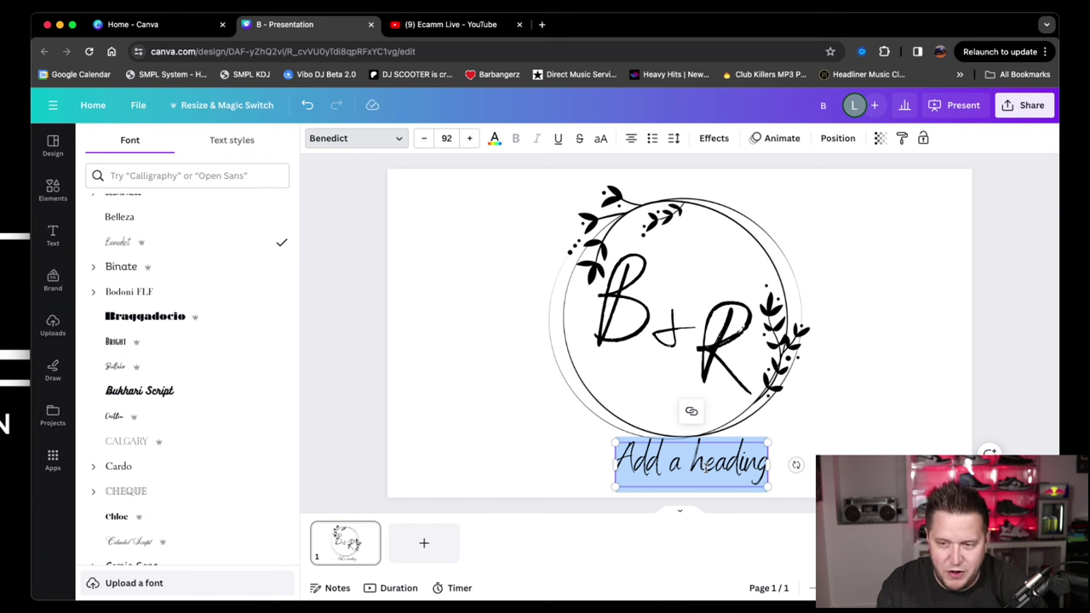
pyautogui.write('Smith')
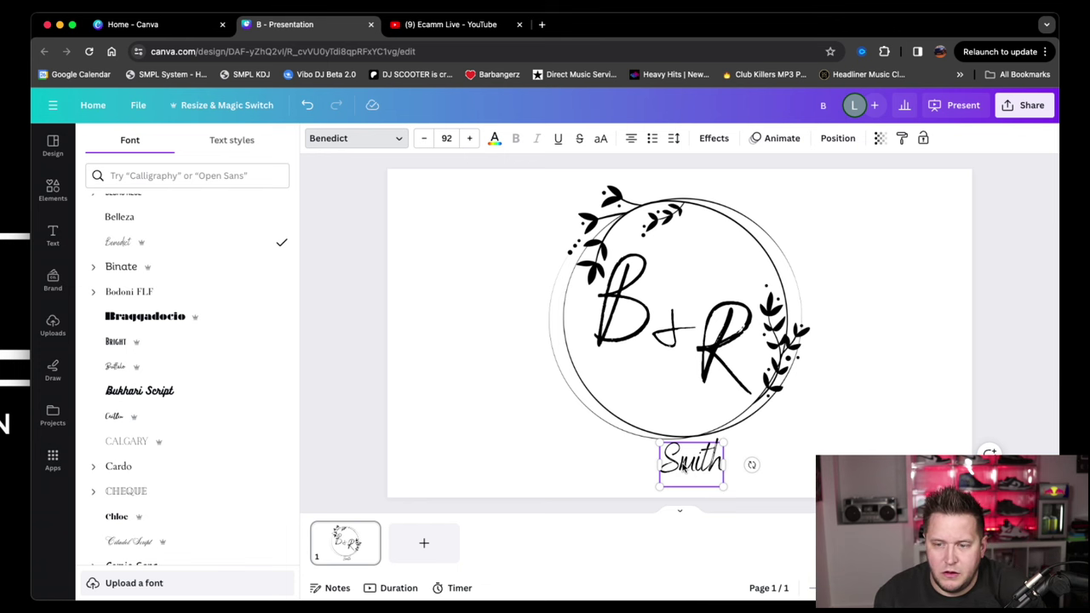
pyautogui.moveTo(686, 469); pyautogui.dragTo(681, 415)
pyautogui.click(536, 445)
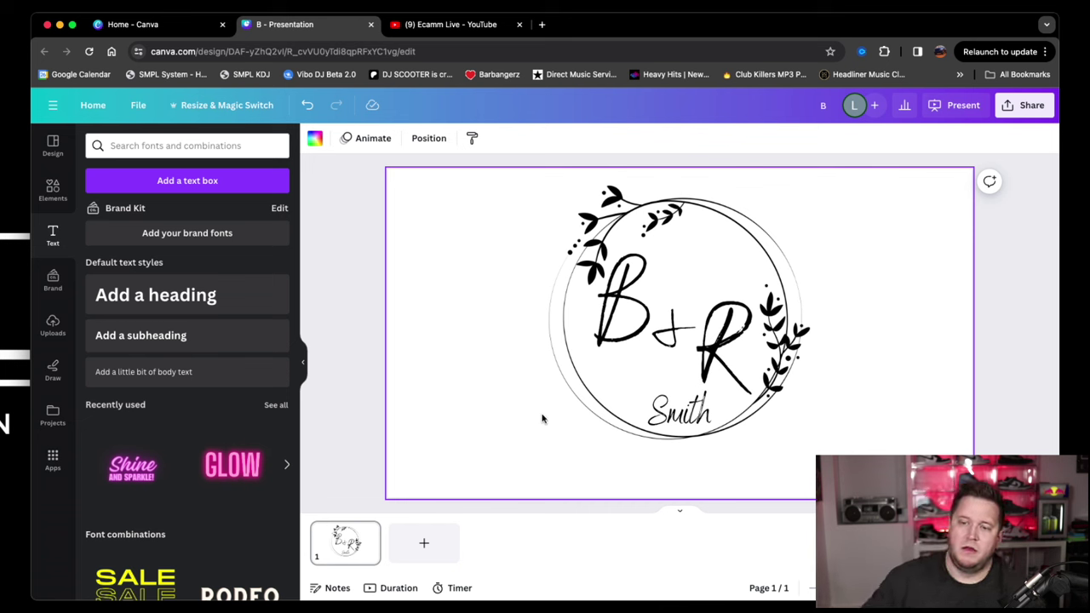
# Add a heading below Smith and replace its placeholder with the date 3.6.204.
pyautogui.click(113, 298)
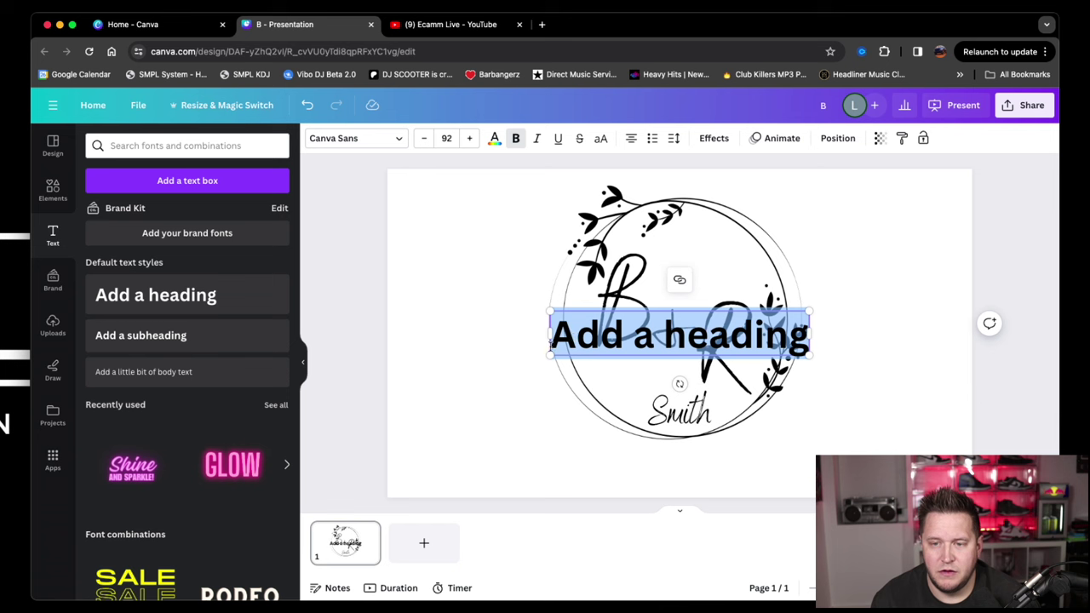
pyautogui.tripleClick(618, 342)
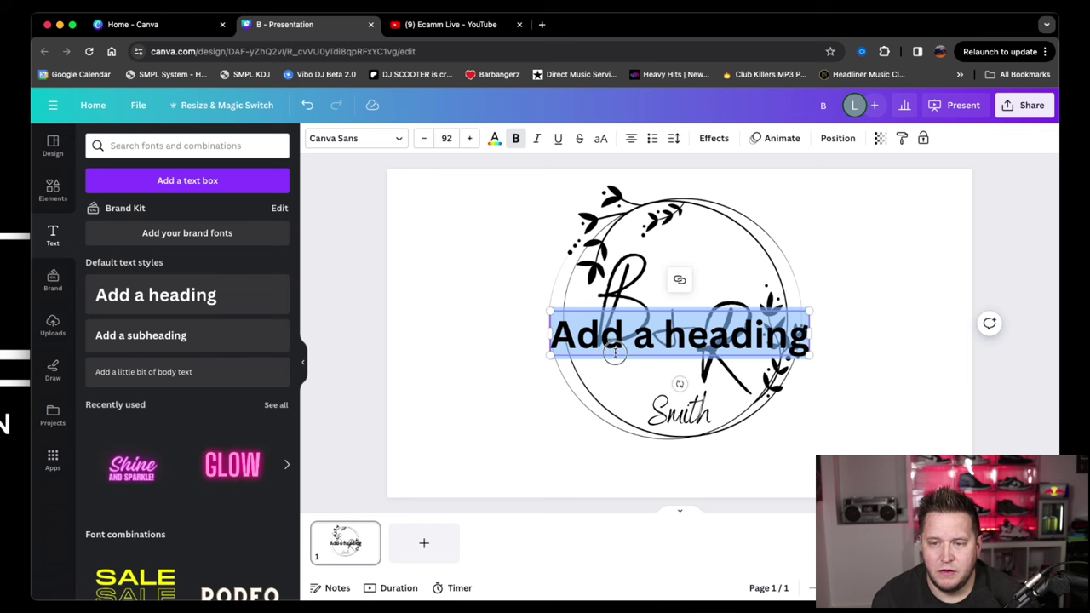
pyautogui.click(470, 340)
pyautogui.moveTo(574, 338); pyautogui.dragTo(592, 467)
pyautogui.tripleClick(680, 469)
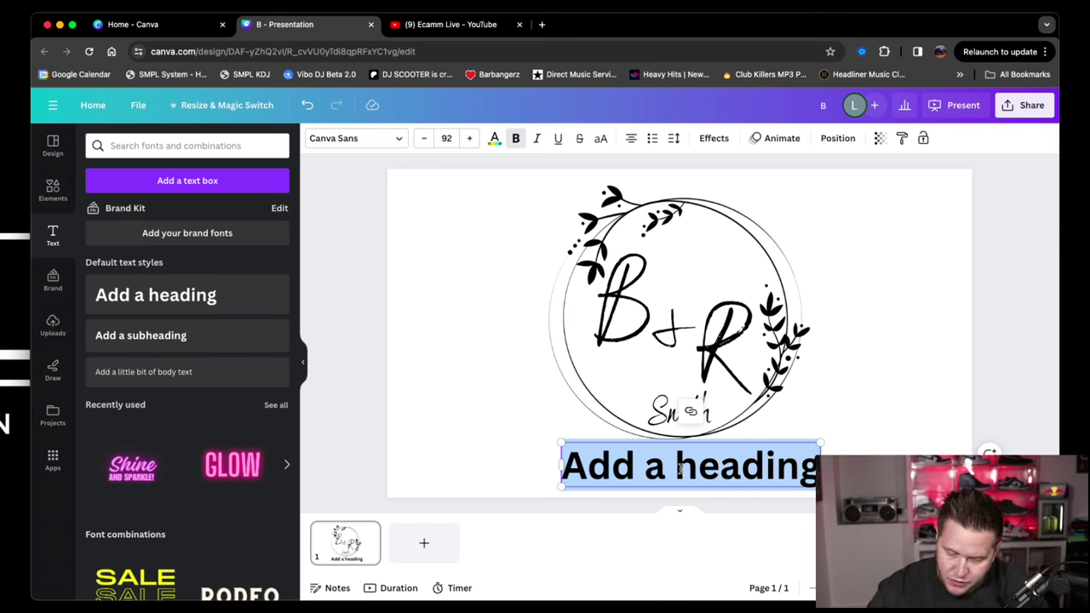
pyautogui.write('3.')
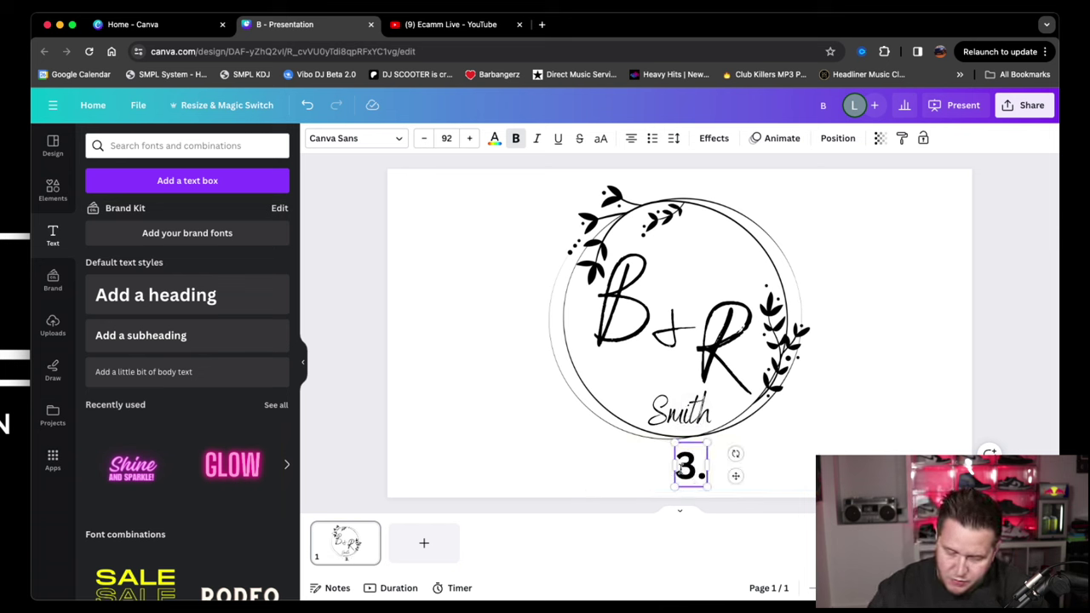
pyautogui.write('6.204')
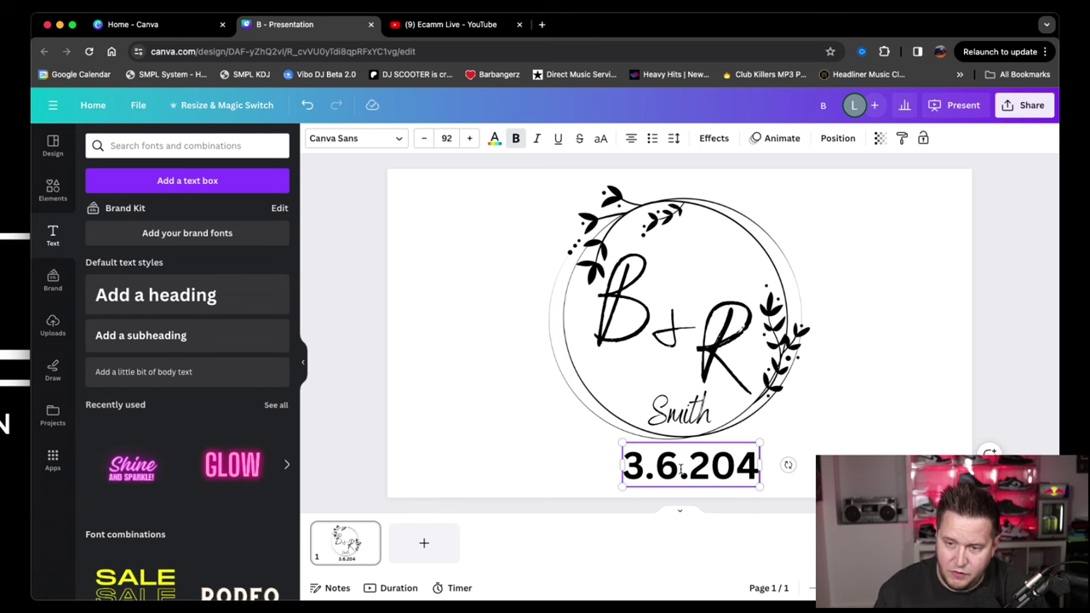
# Try fonts on the date such as Benedict, Bodoni FLF, Bright, Inter and IBM Plex Serif.
pyautogui.click(397, 138)
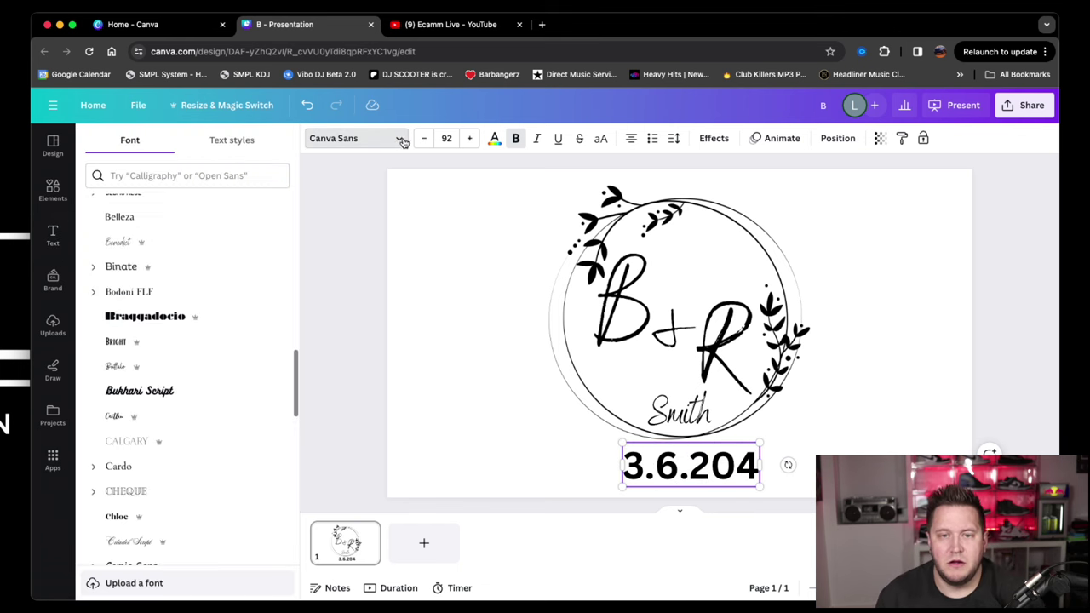
pyautogui.click(138, 246)
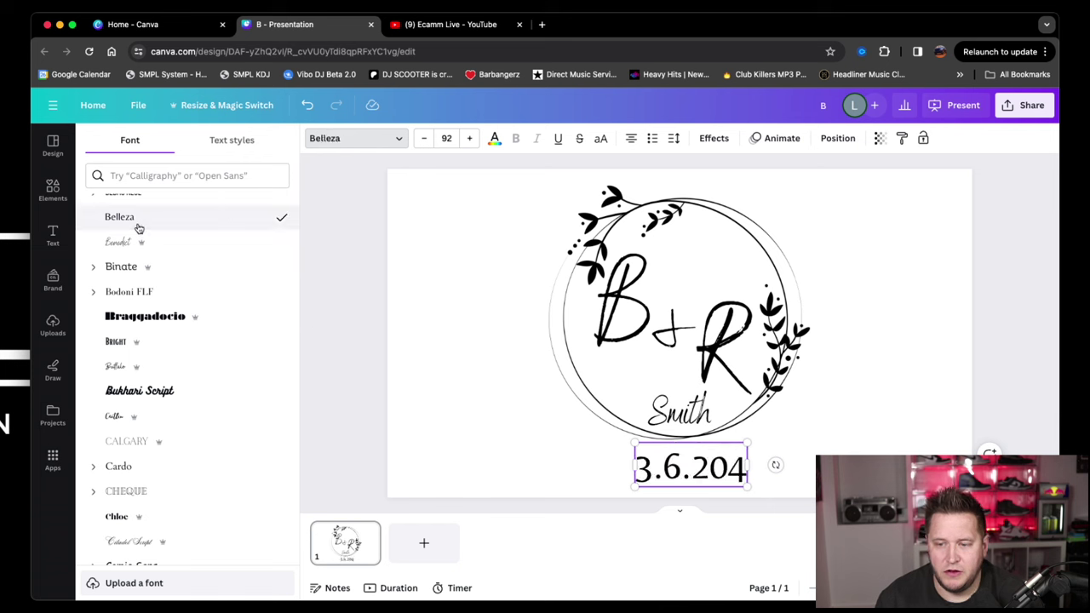
pyautogui.click(118, 292)
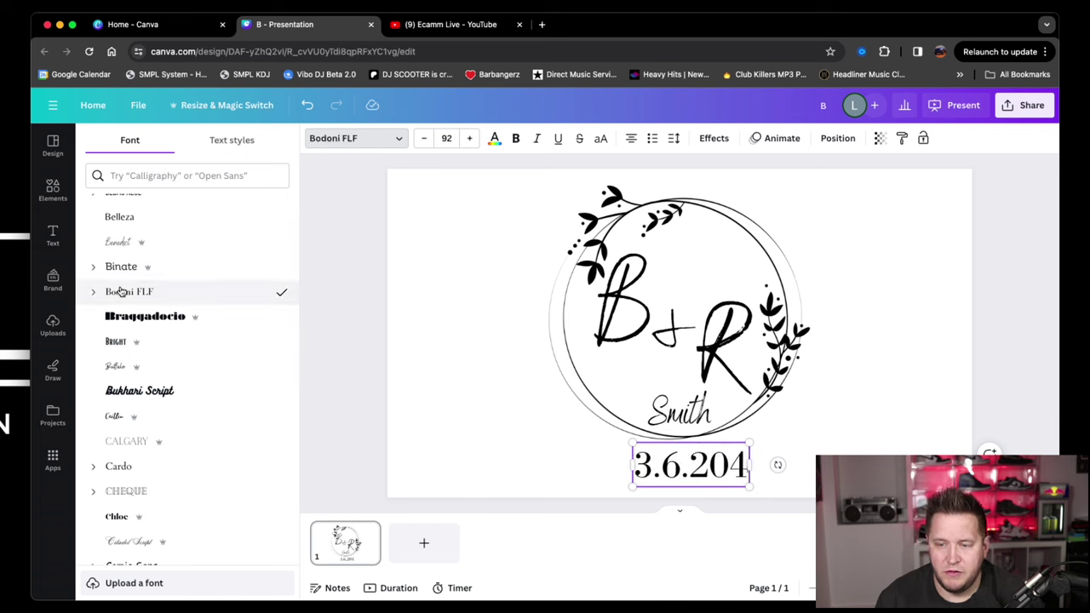
pyautogui.click(122, 347)
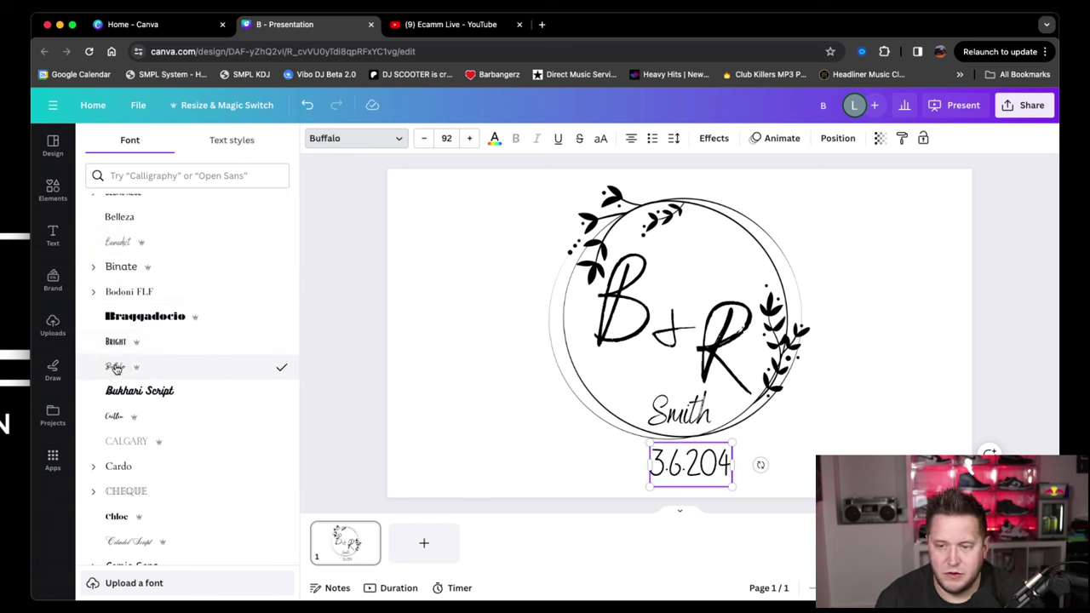
pyautogui.click(117, 341)
pyautogui.scroll(1, 147, 343)
pyautogui.scroll(10, 147, 343)
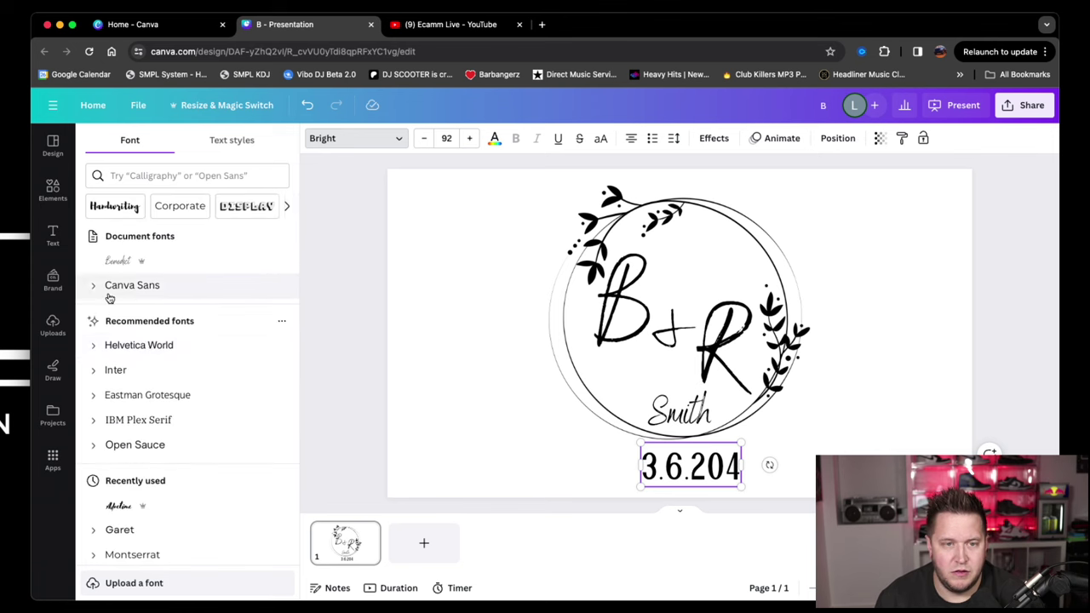
pyautogui.click(131, 289)
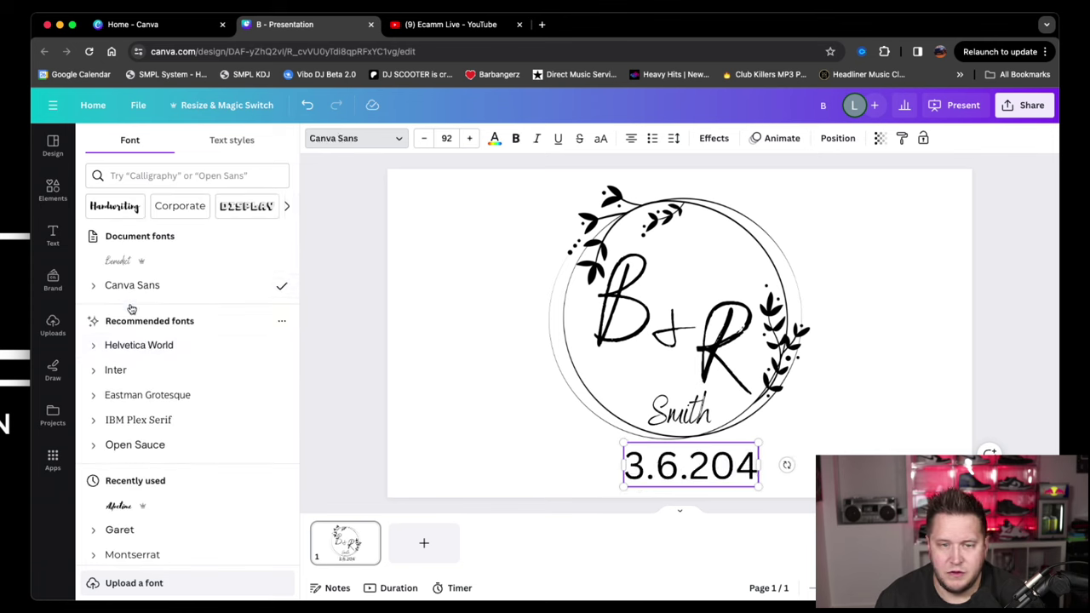
pyautogui.click(132, 344)
pyautogui.click(130, 372)
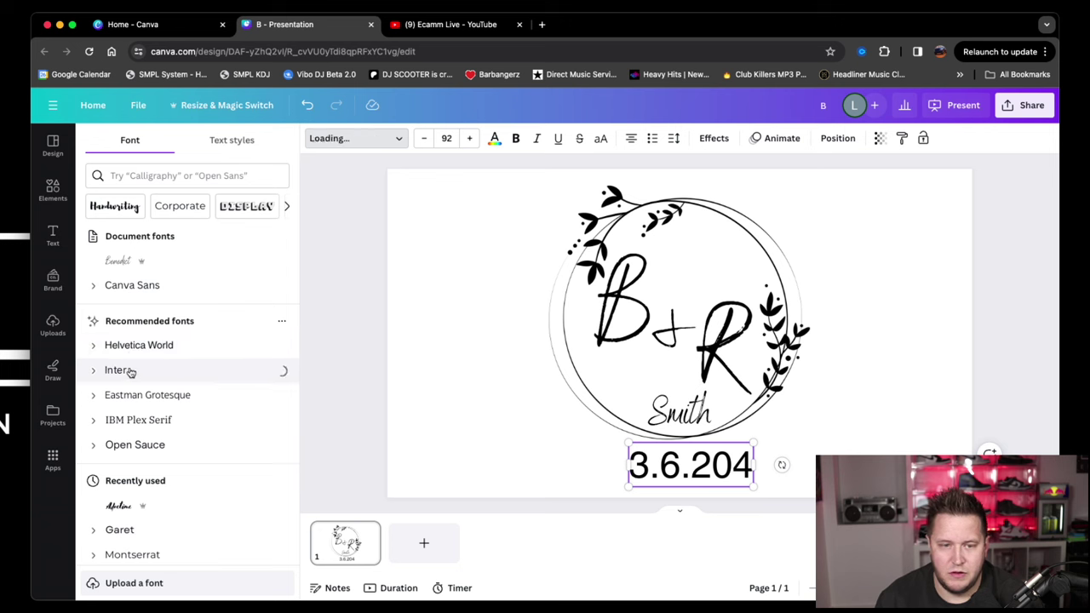
pyautogui.scroll(-2, 131, 372)
pyautogui.click(128, 358)
pyautogui.scroll(-1, 135, 360)
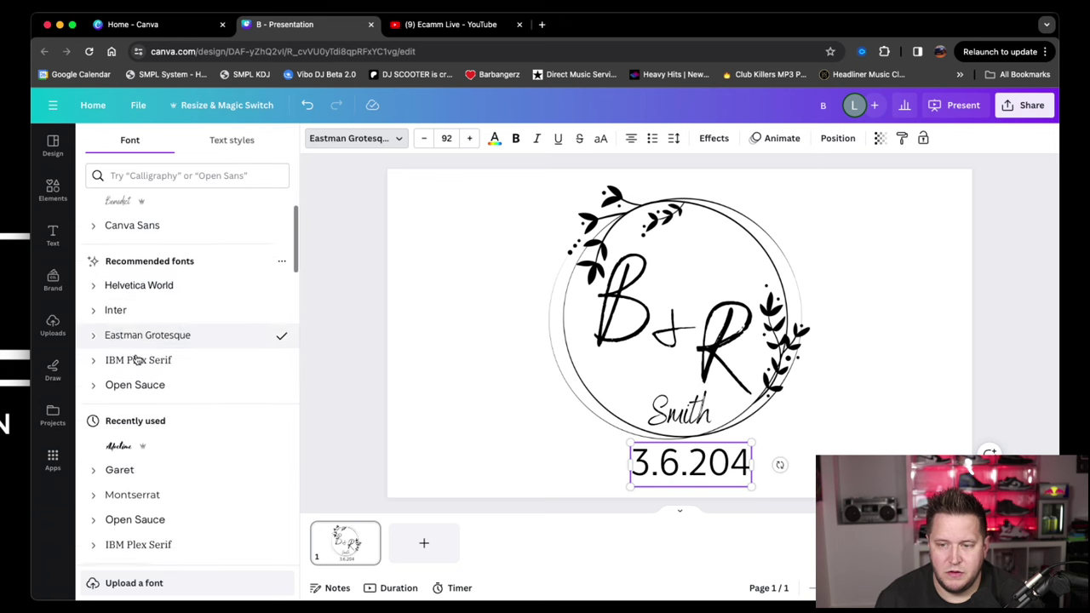
pyautogui.click(128, 339)
pyautogui.scroll(-5, 141, 360)
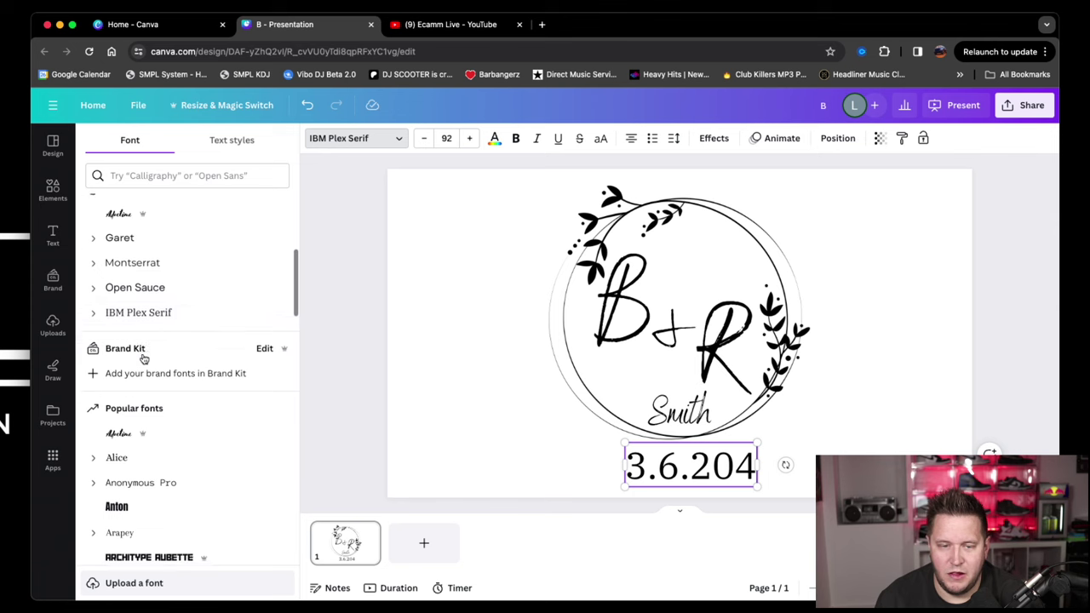
pyautogui.scroll(-3, 144, 358)
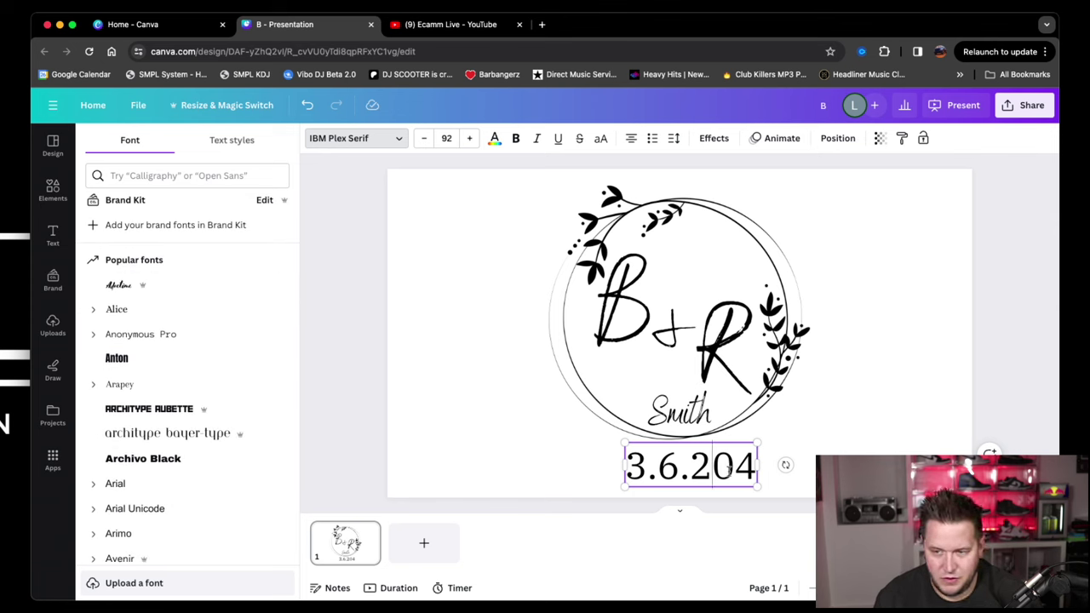
# Correct the date to 3.6.2024, set it in Calgary, and centre it under Smith.
pyautogui.write('2')
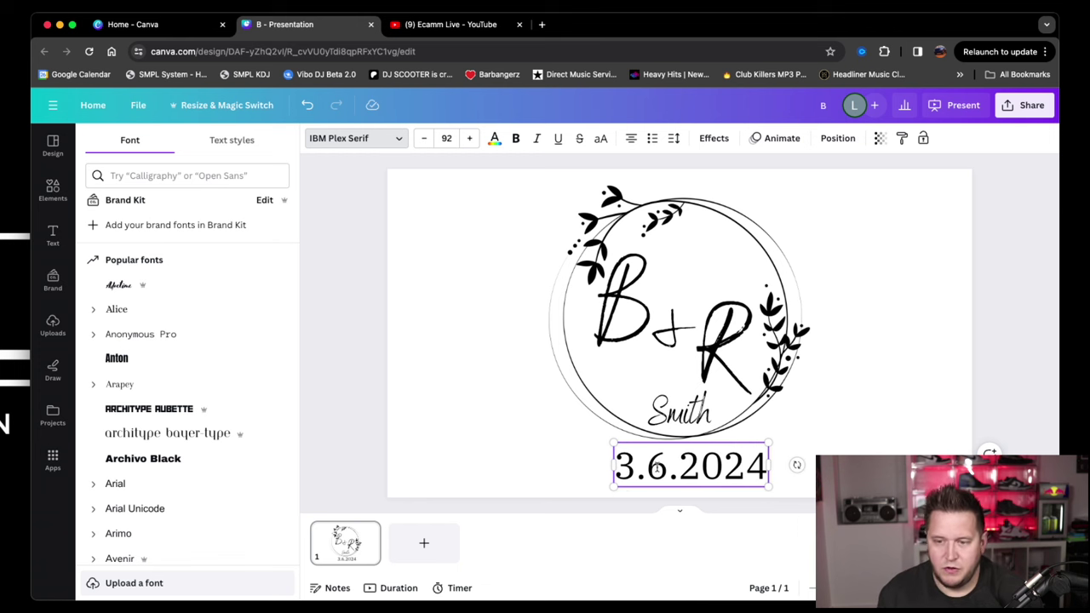
pyautogui.click(136, 335)
pyautogui.scroll(-1, 145, 348)
pyautogui.scroll(-5, 145, 348)
pyautogui.click(142, 321)
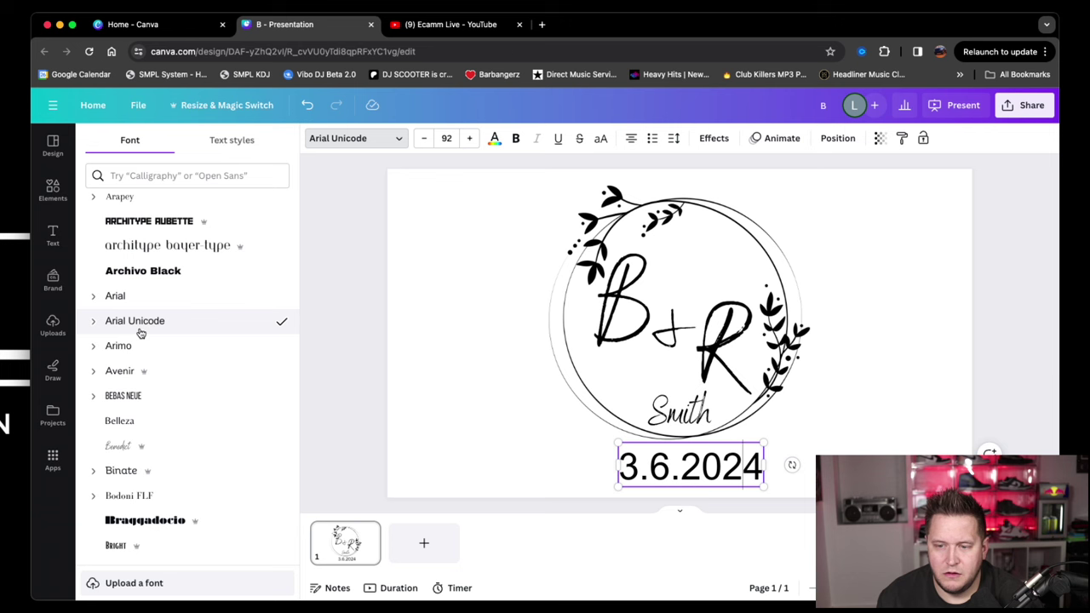
pyautogui.scroll(-5, 141, 333)
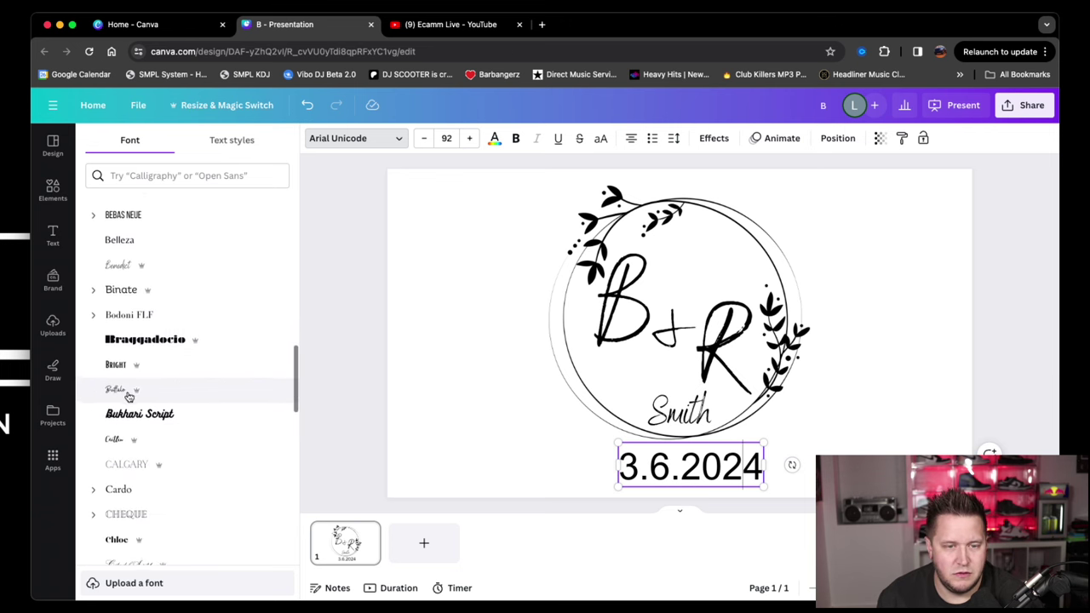
pyautogui.scroll(-2, 146, 397)
pyautogui.click(148, 397)
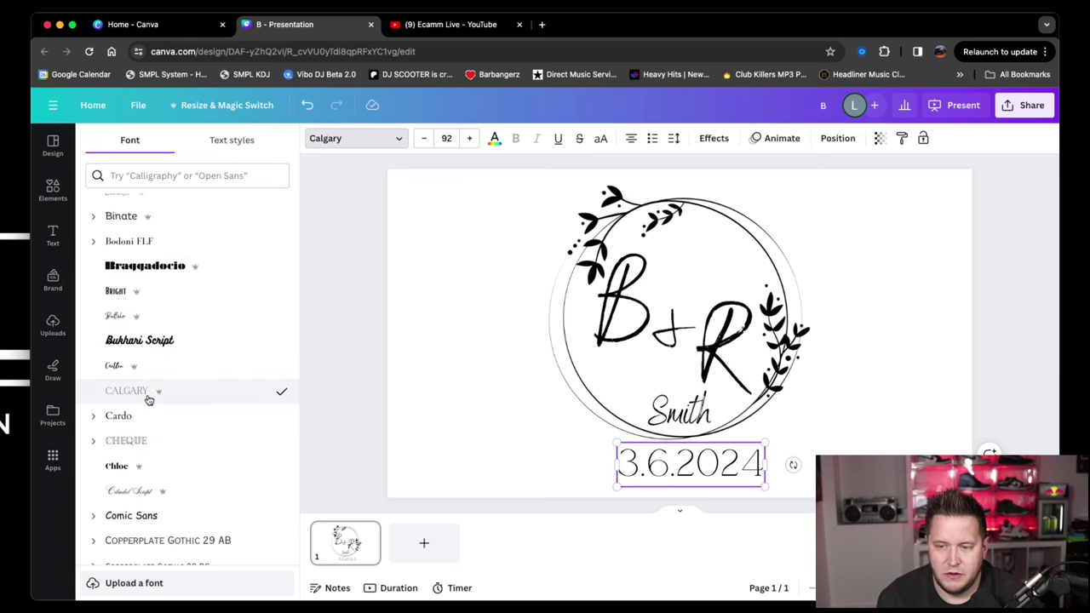
pyautogui.click(441, 366)
pyautogui.moveTo(669, 470); pyautogui.dragTo(657, 470)
# Apply the Pop entrance animation to the leafy wreath graphic.
pyautogui.click(451, 407)
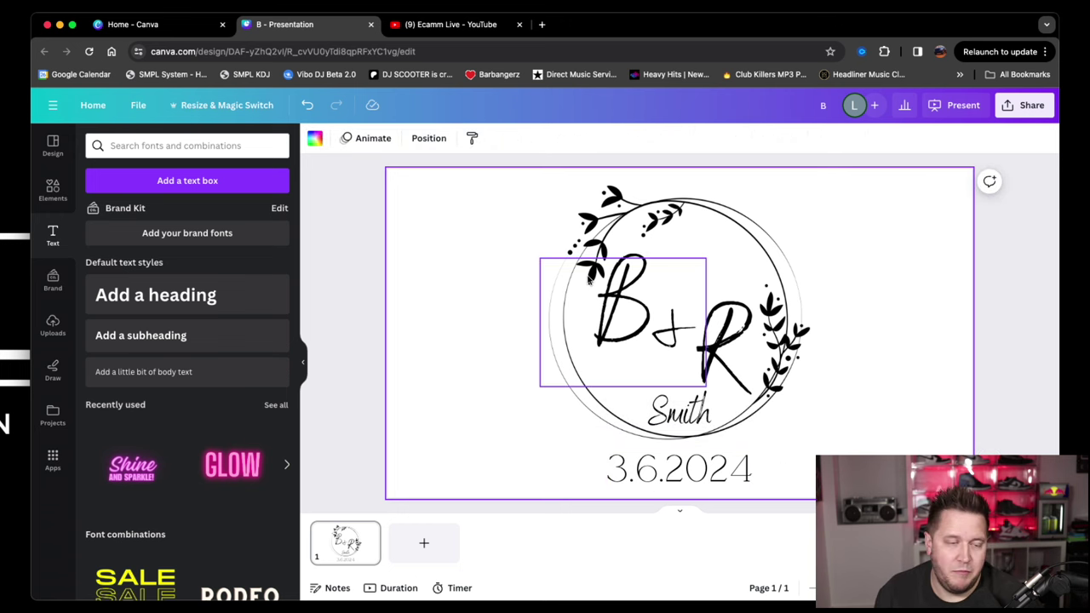
pyautogui.click(646, 220)
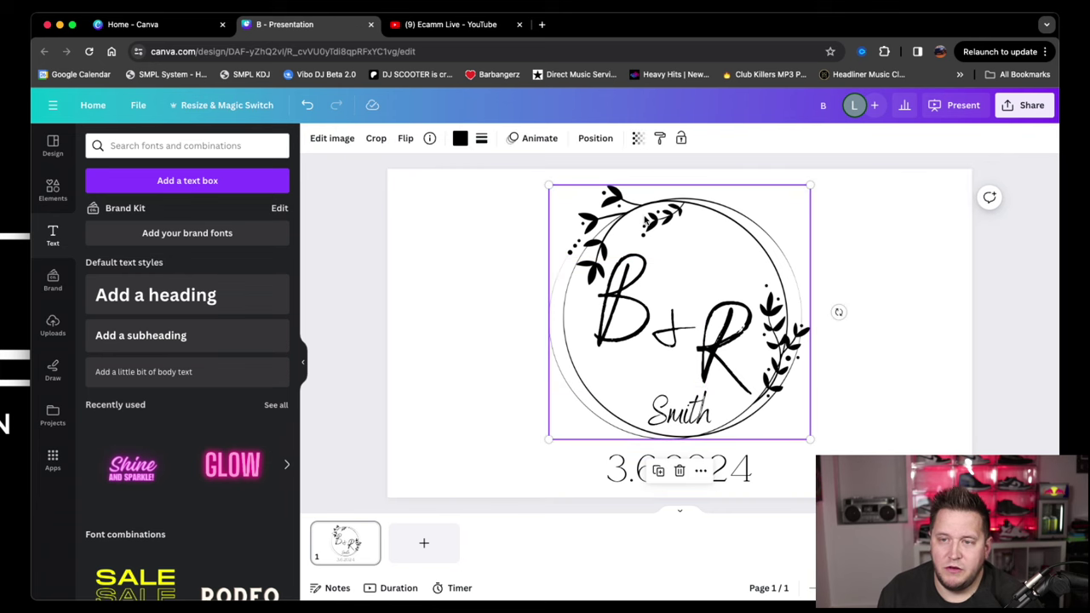
pyautogui.click(540, 143)
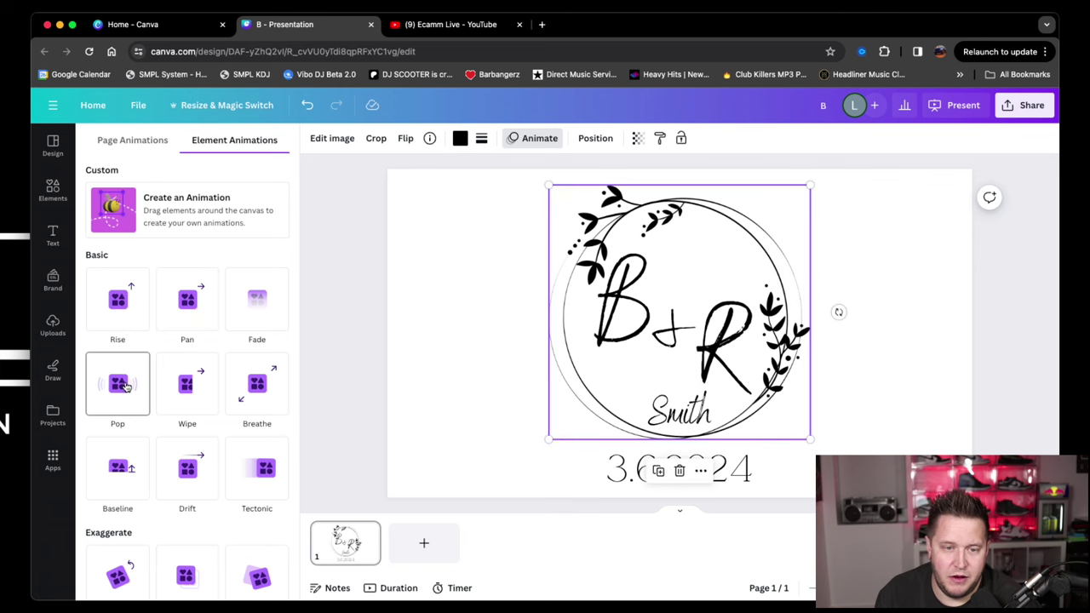
pyautogui.click(125, 387)
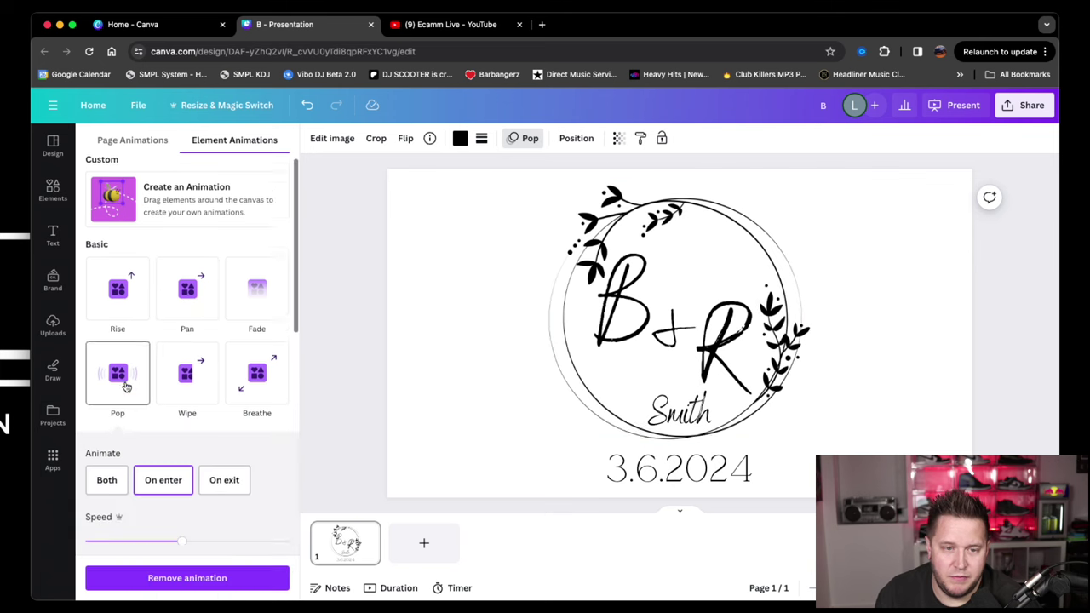
pyautogui.click(619, 322)
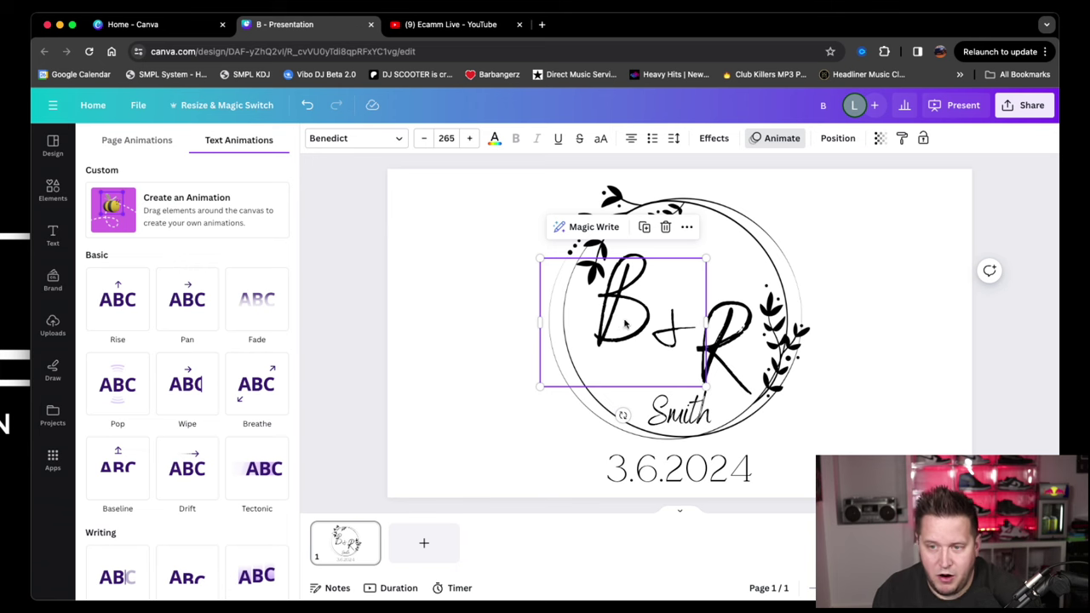
pyautogui.click(647, 358)
# Select the B, ampersand and R lettering and give it the Breathe text animation.
pyautogui.click(511, 340)
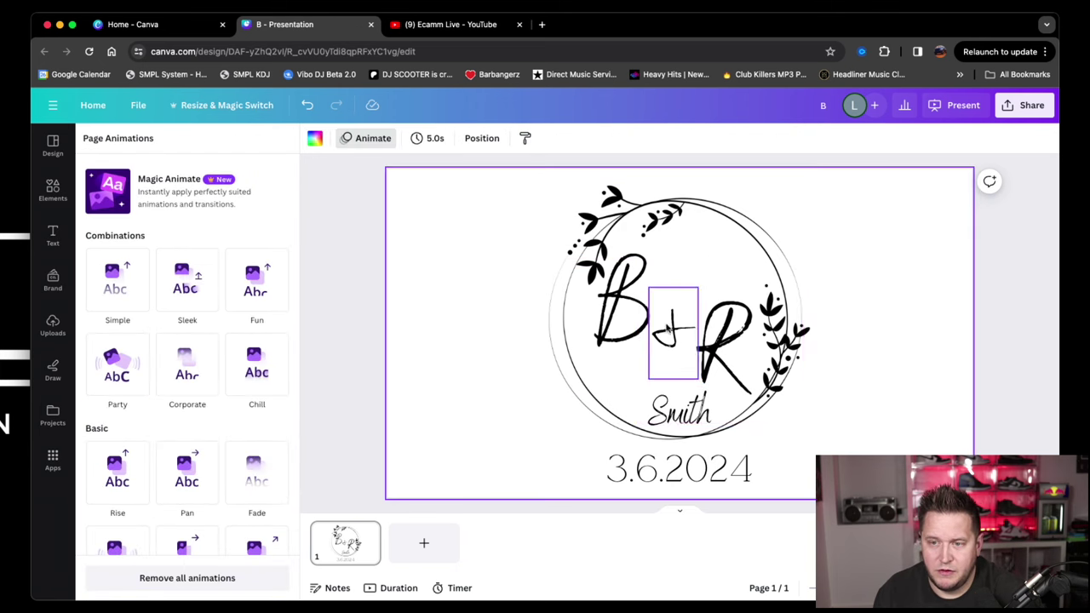
pyautogui.click(629, 305)
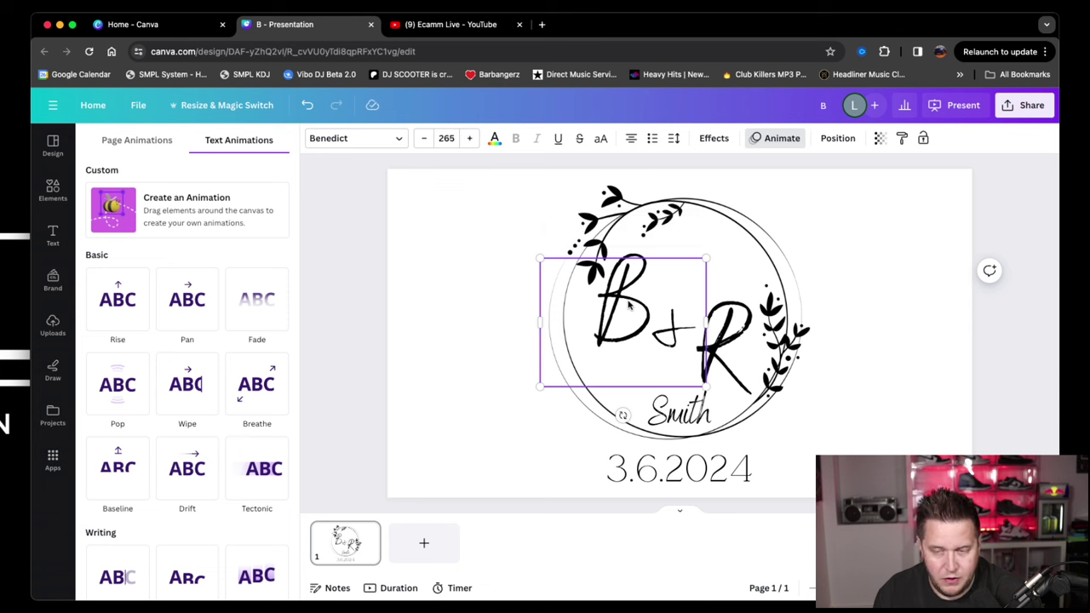
pyautogui.keyDown('shift'); pyautogui.click(675, 327); pyautogui.keyUp('shift')
pyautogui.keyDown('shift'); pyautogui.click(718, 339); pyautogui.keyUp('shift')
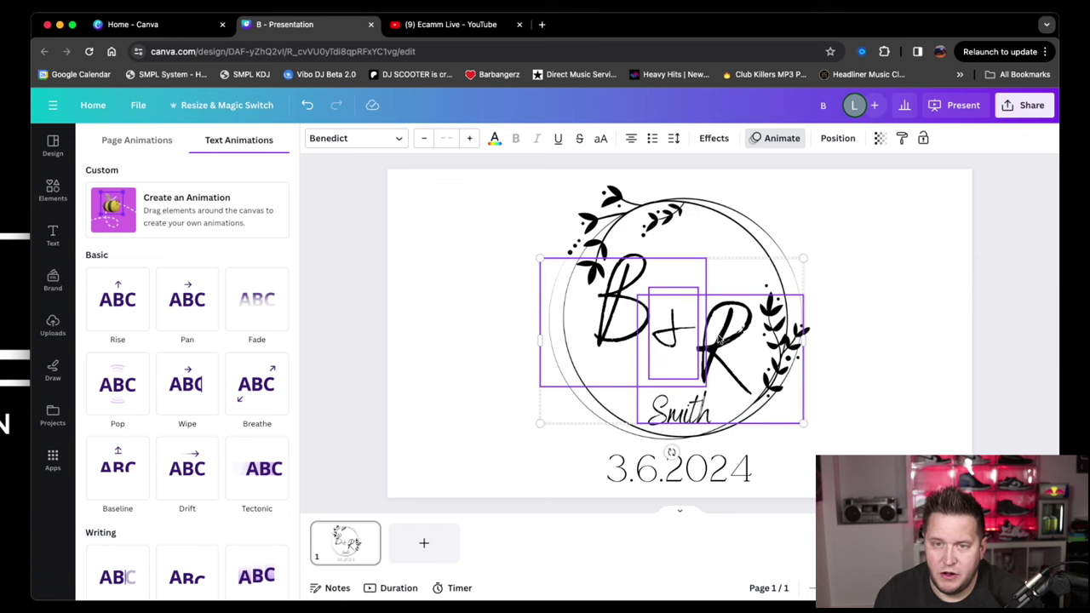
pyautogui.click(764, 139)
pyautogui.click(764, 139)
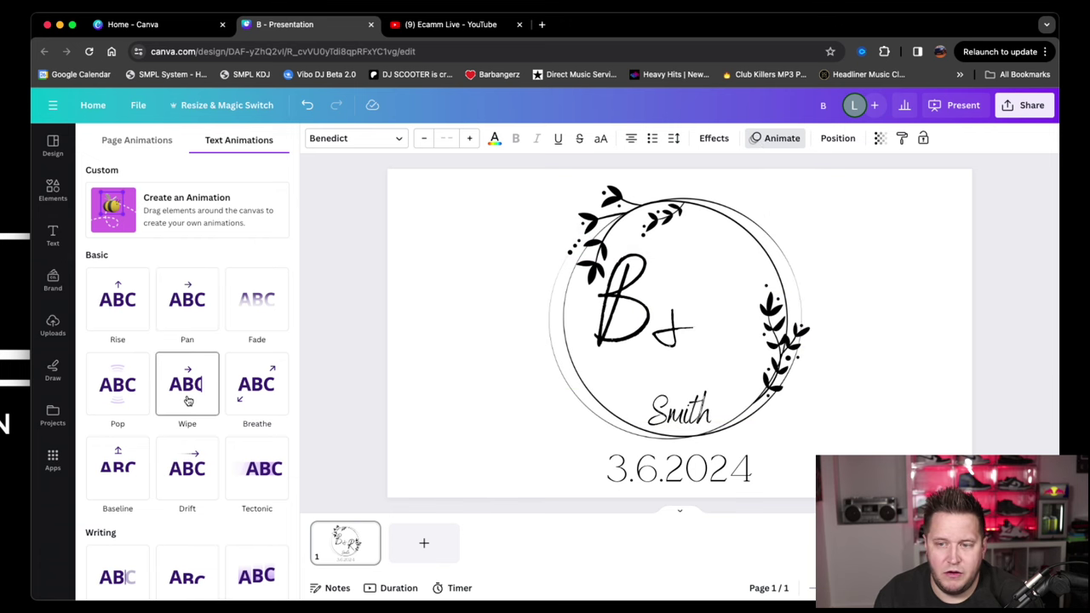
pyautogui.scroll(-2, 188, 398)
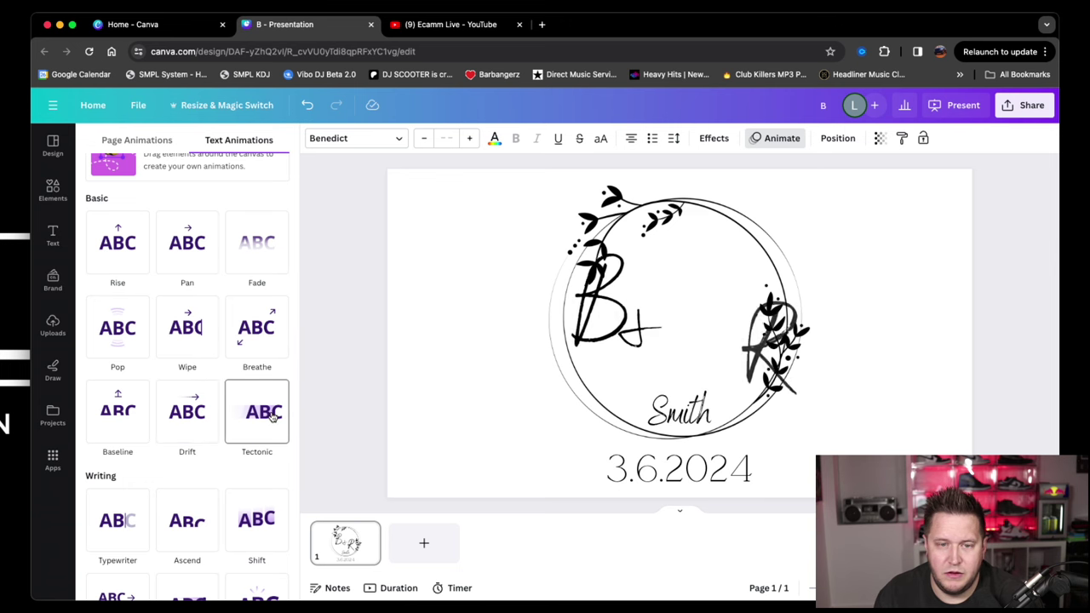
pyautogui.click(256, 338)
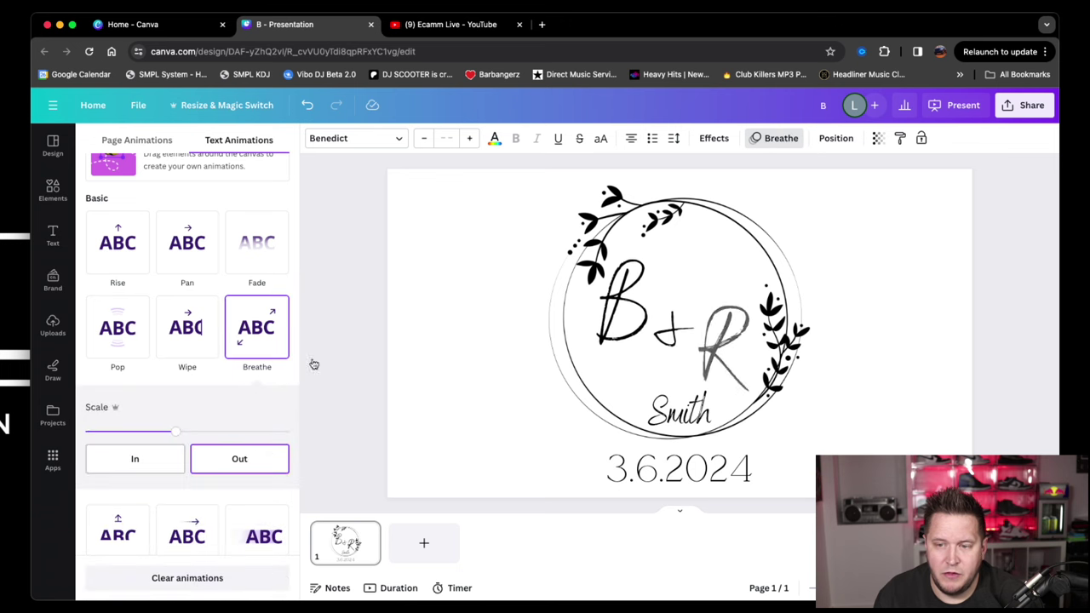
# Give the Smith name text the Breathe animation as well, then select the date.
pyautogui.click(676, 418)
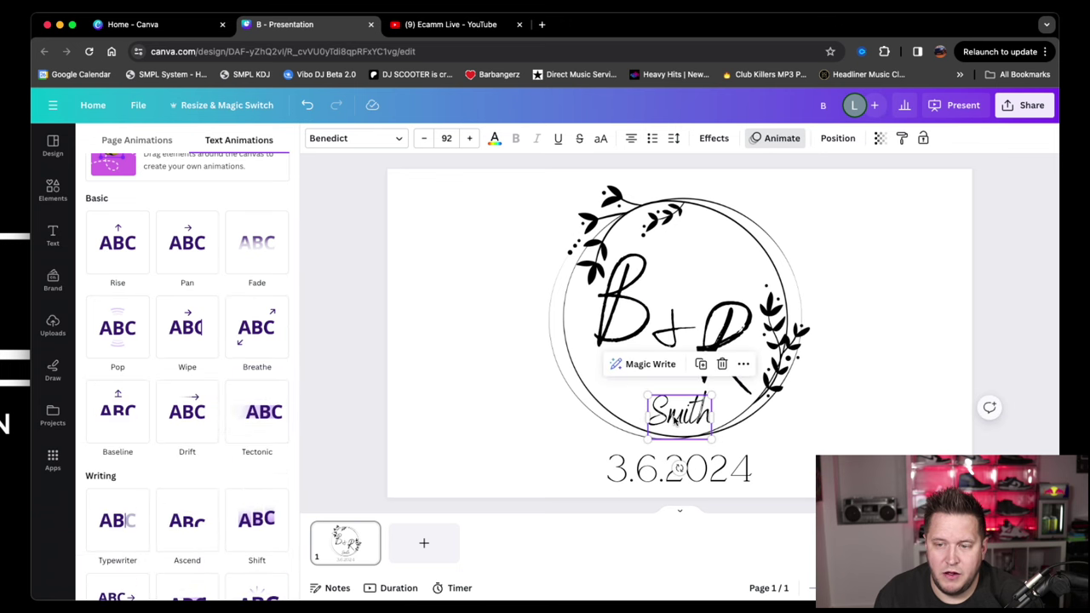
pyautogui.click(237, 337)
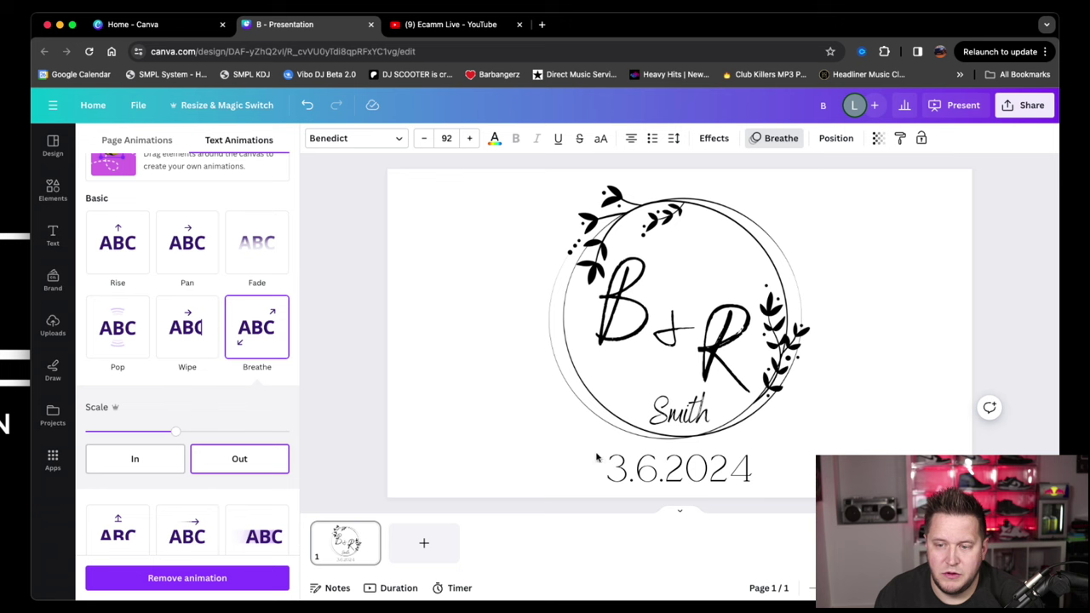
pyautogui.click(679, 468)
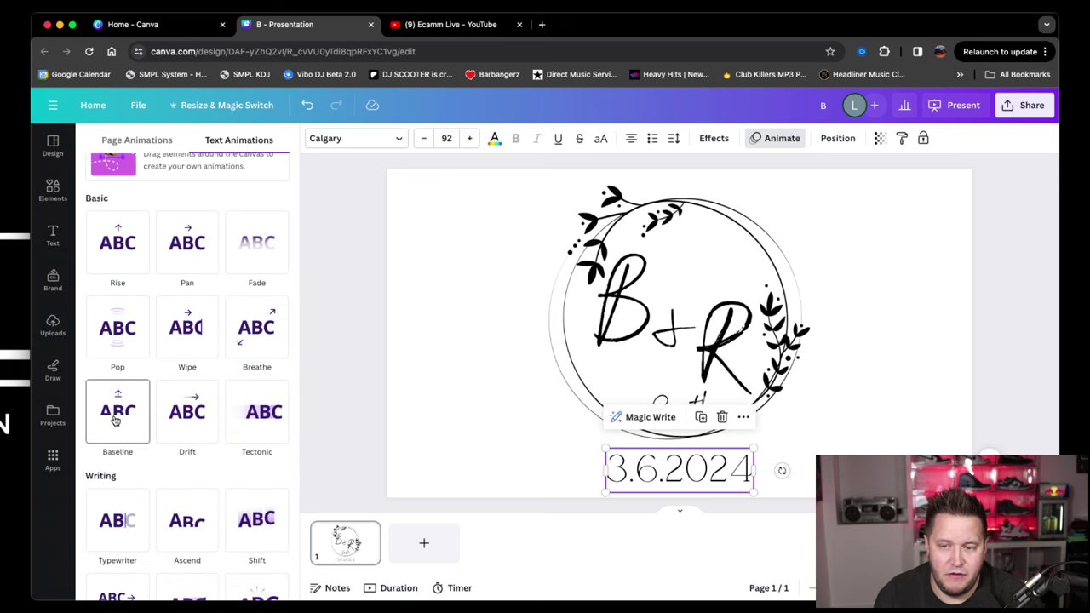
# Give the 3.6.2024 date a Rise animation and show the 5-second page timeline.
pyautogui.click(117, 256)
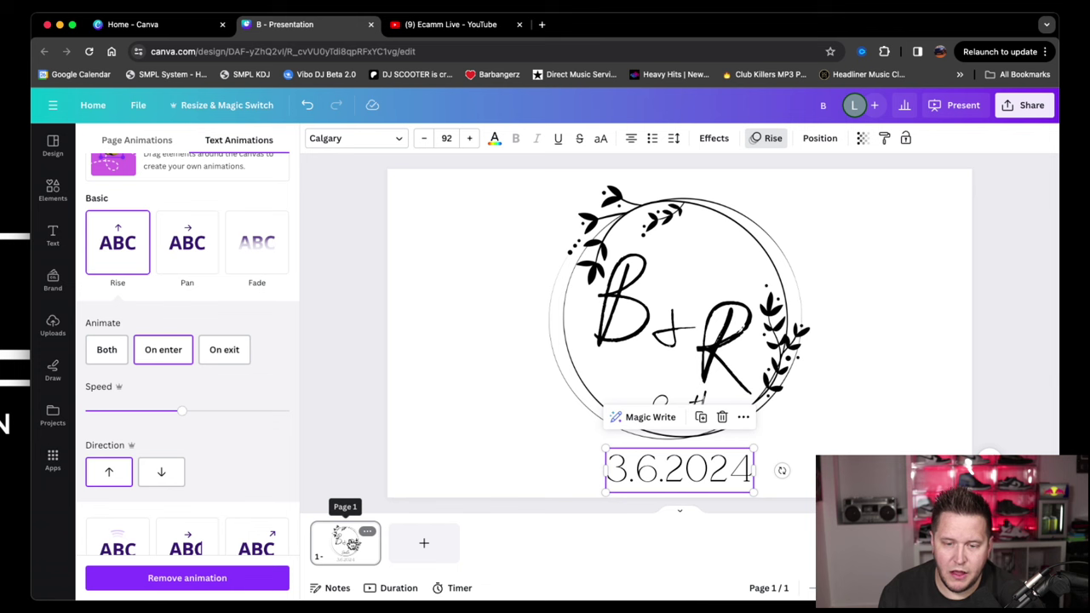
pyautogui.click(398, 590)
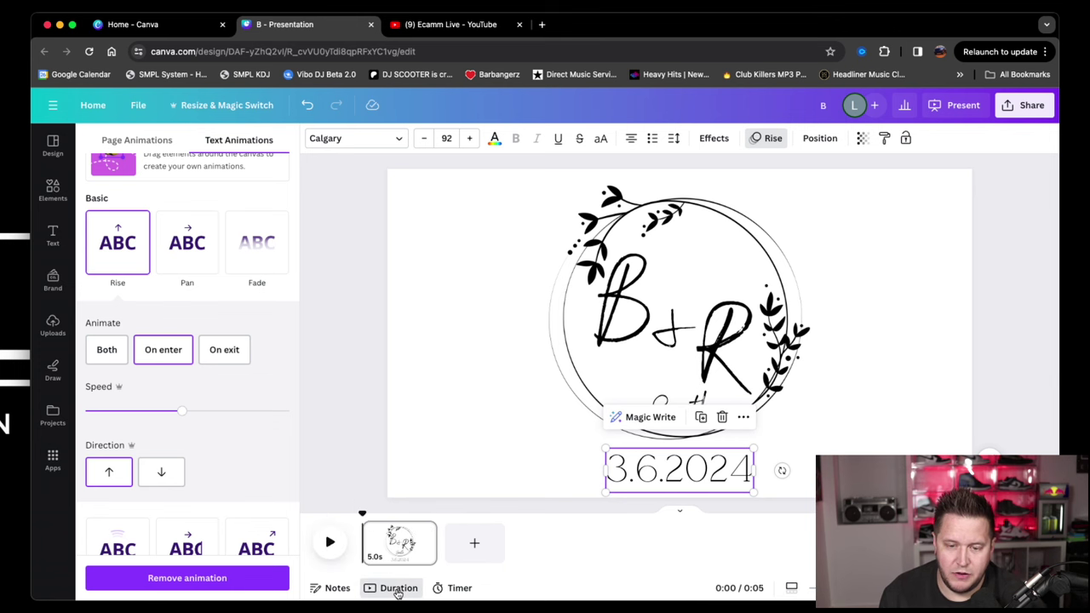
pyautogui.click(408, 547)
# Change the page duration from 5.0 to 10 seconds.
pyautogui.click(390, 545)
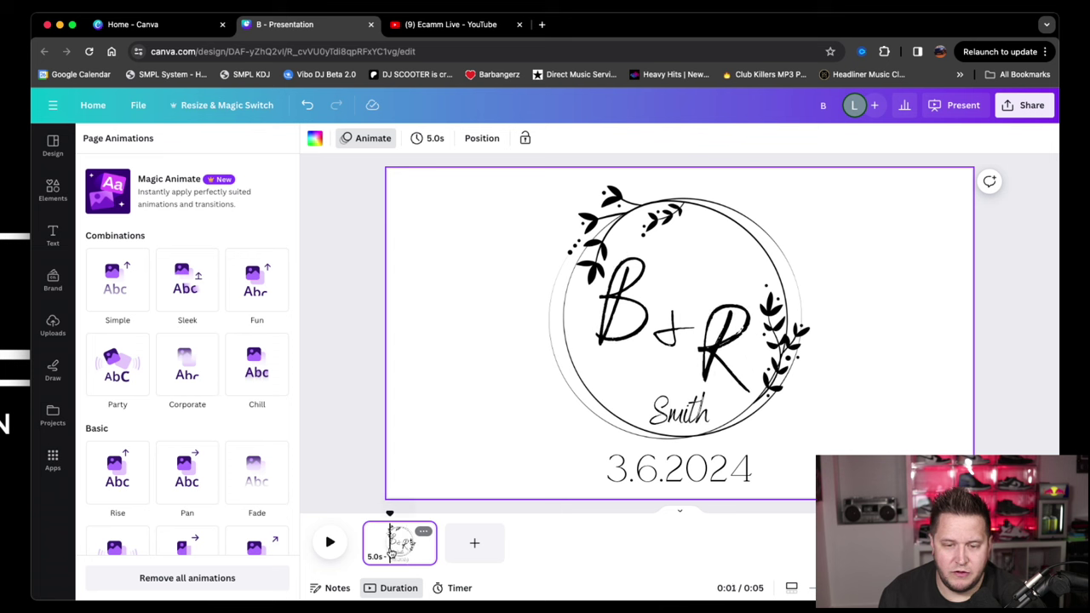
pyautogui.click(421, 139)
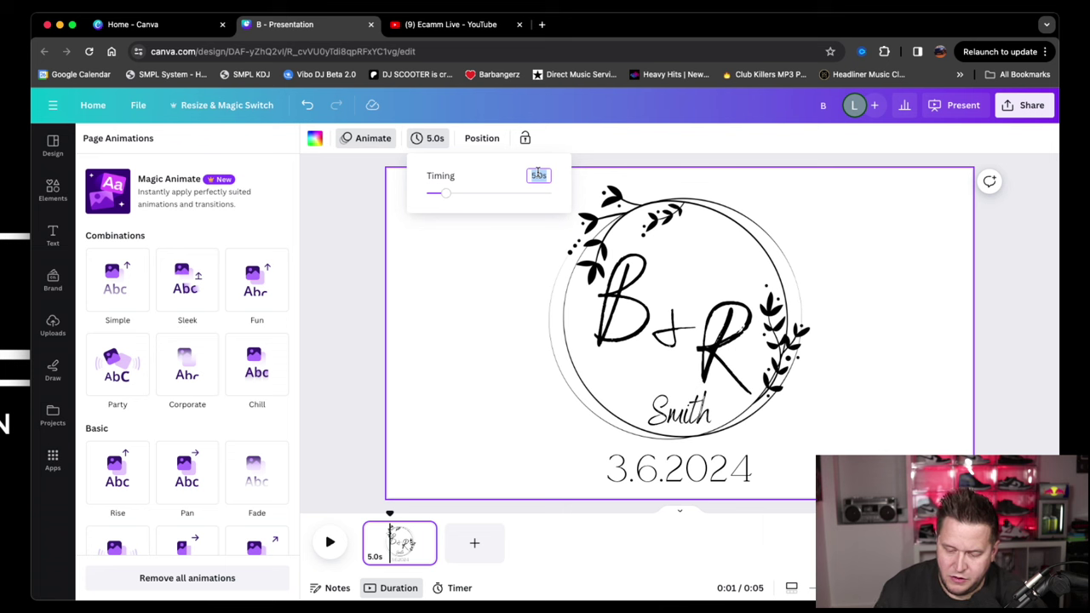
pyautogui.press('Return')
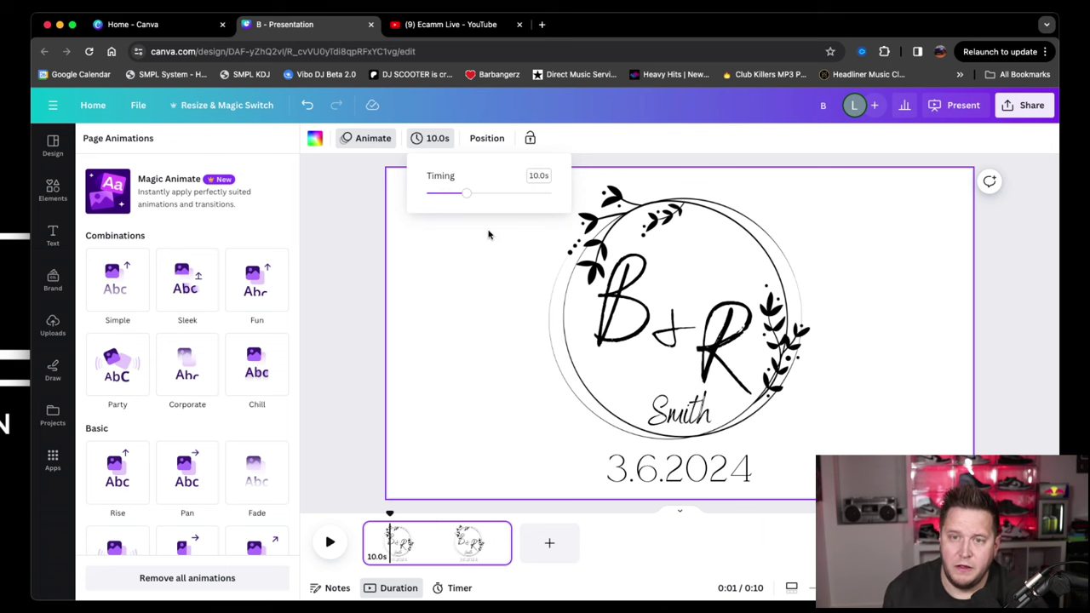
pyautogui.click(440, 311)
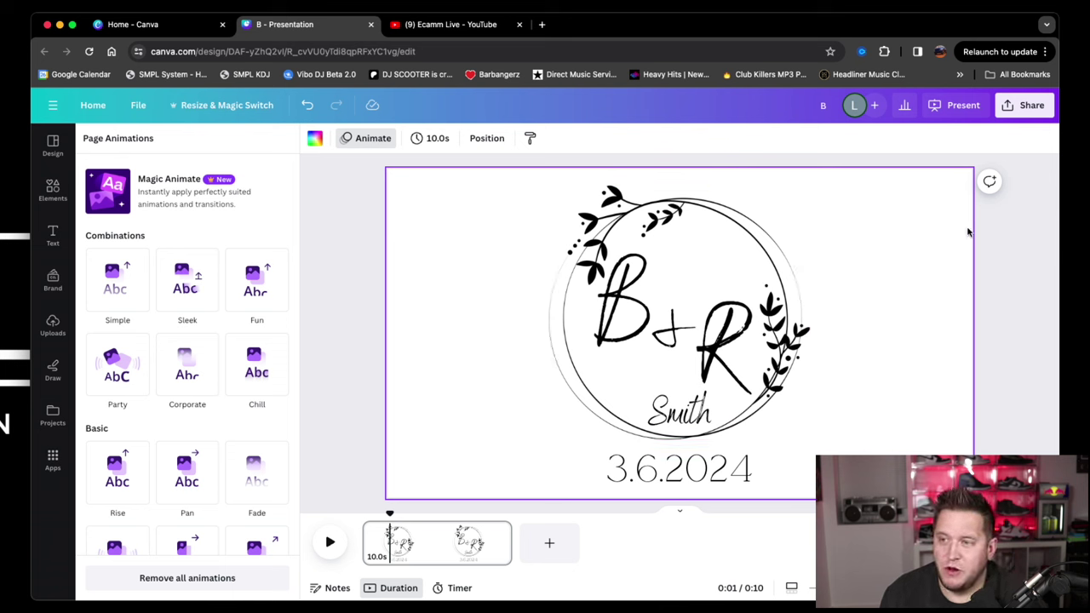
# Play the 10-second monogram animation in the editor, then replay it from the beginning.
pyautogui.click(961, 109)
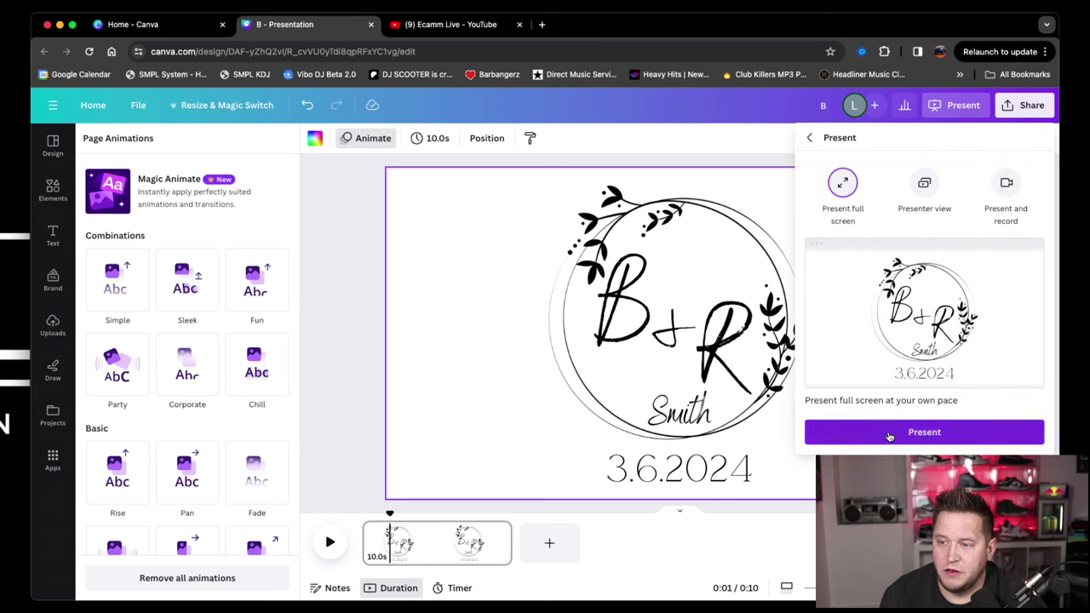
pyautogui.press('Escape')
pyautogui.click(330, 546)
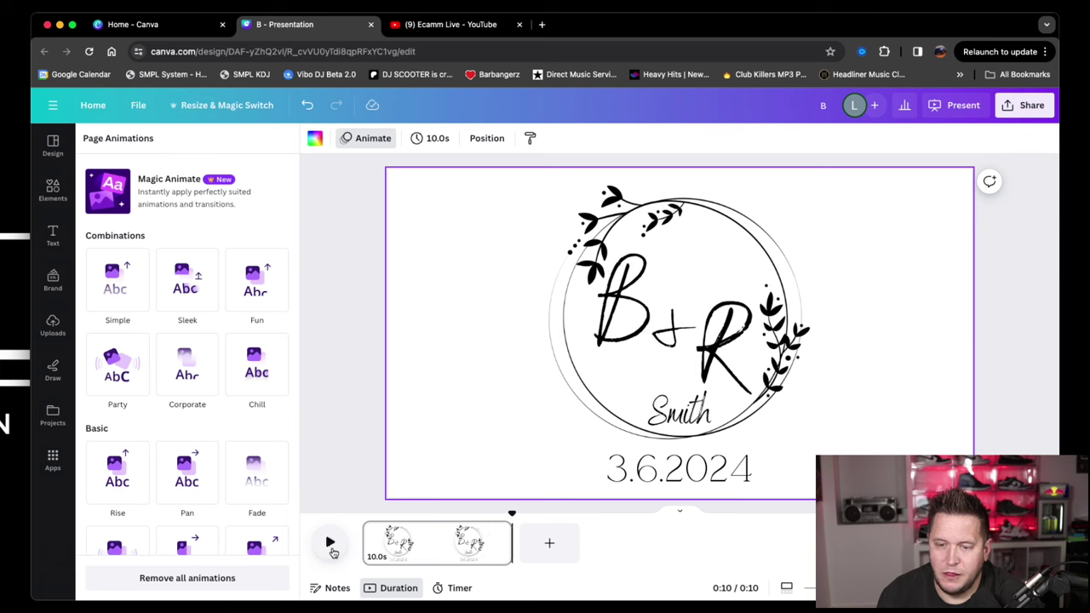
pyautogui.click(331, 547)
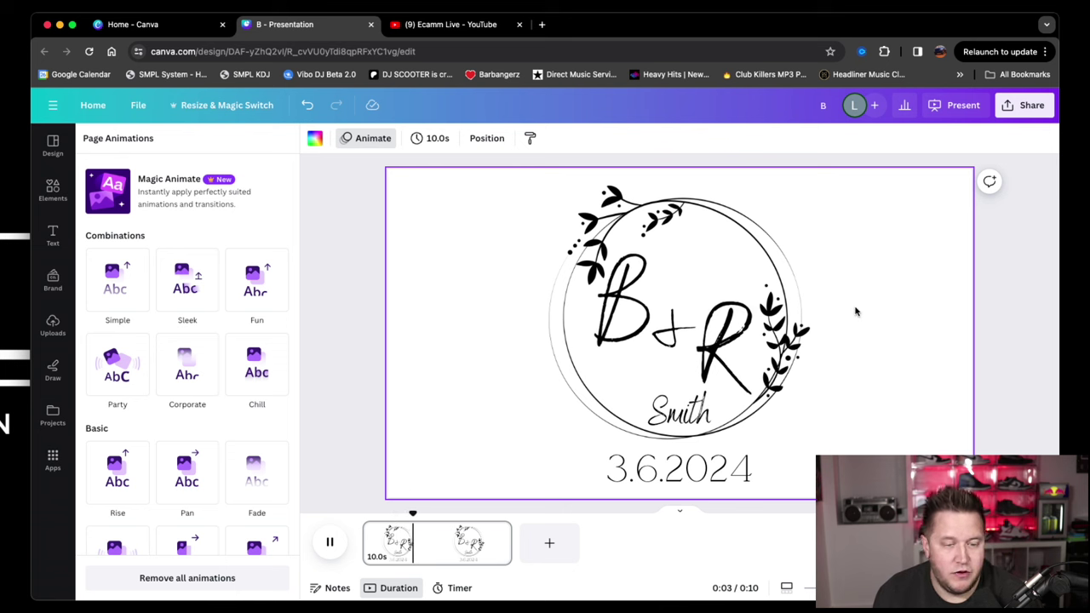
# In Share's download settings, set the file type to MP4 Video.
pyautogui.click(1022, 106)
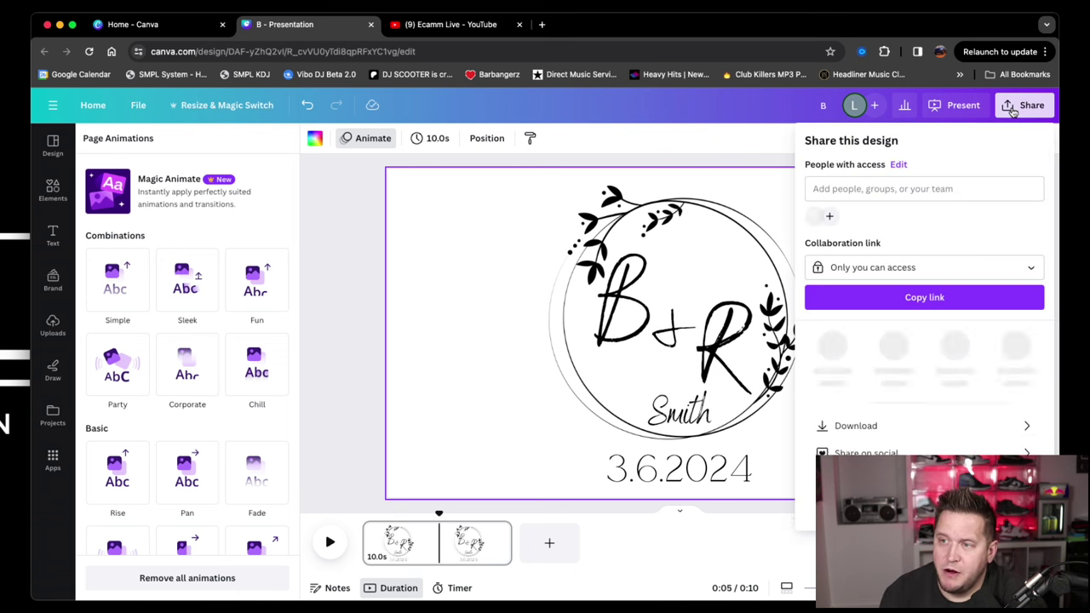
pyautogui.click(875, 420)
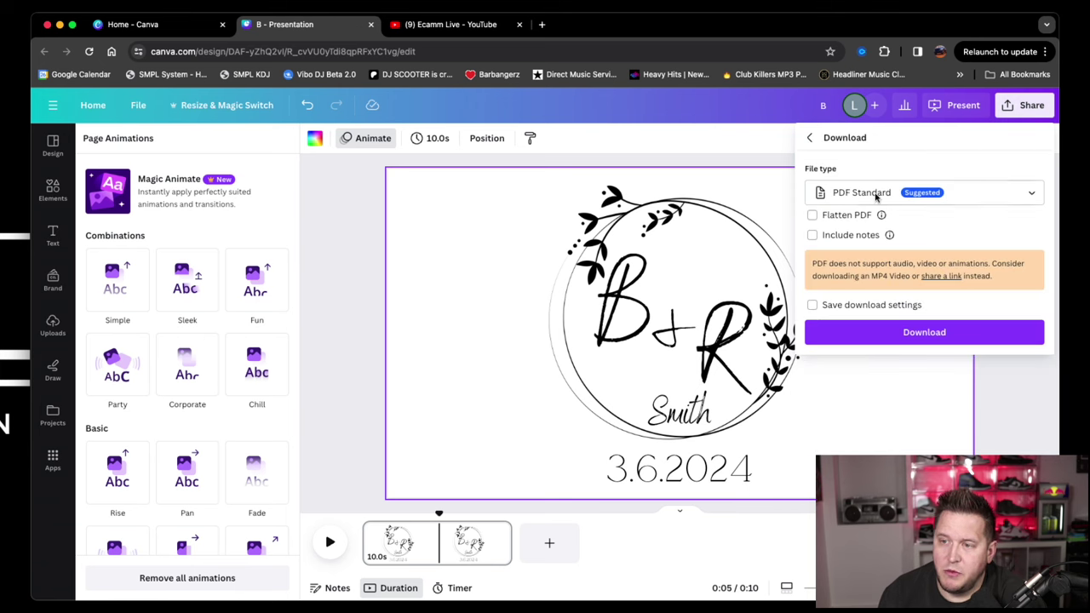
pyautogui.click(876, 195)
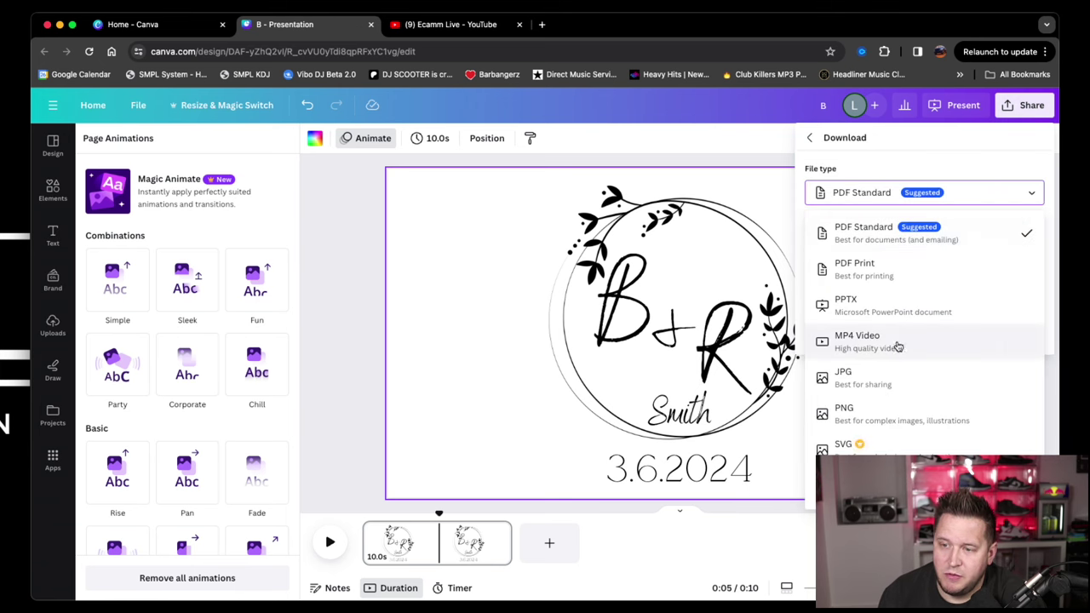
pyautogui.click(854, 344)
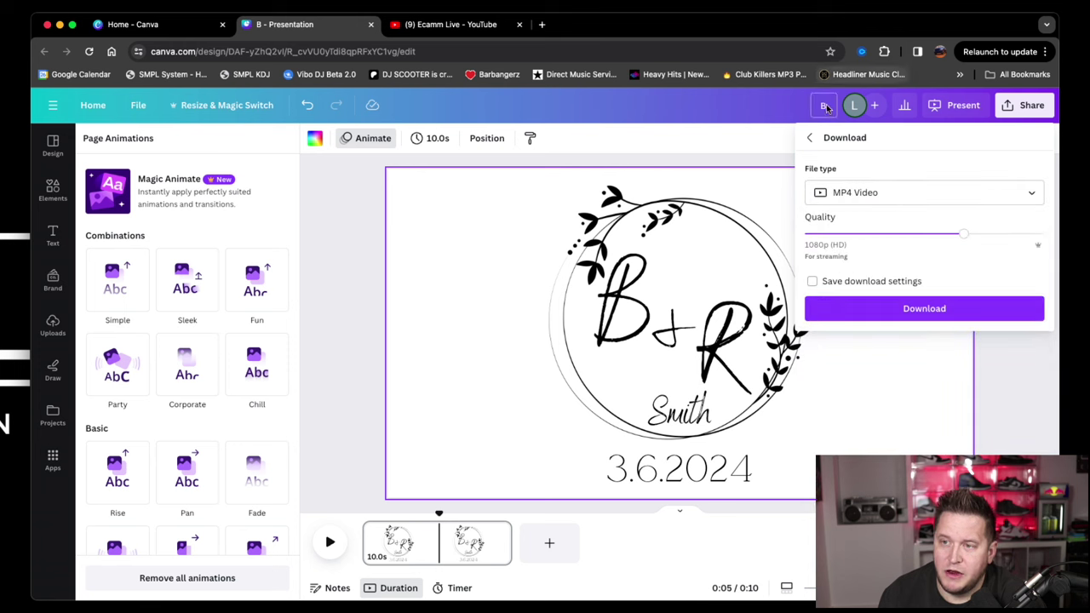
# Retitle the design with the couple's full names and reopen the Share options.
pyautogui.click(822, 106)
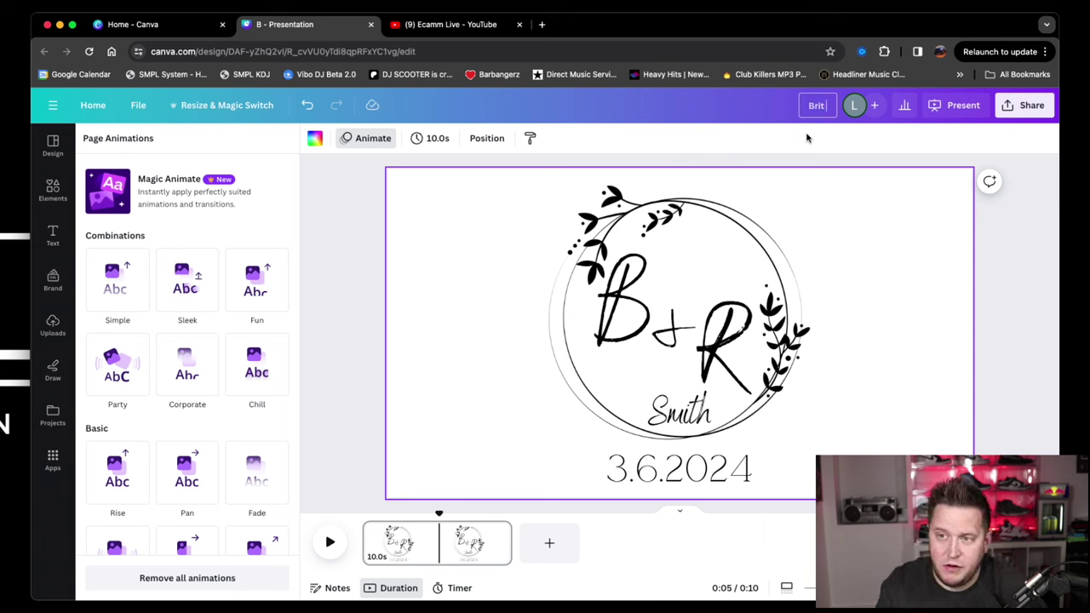
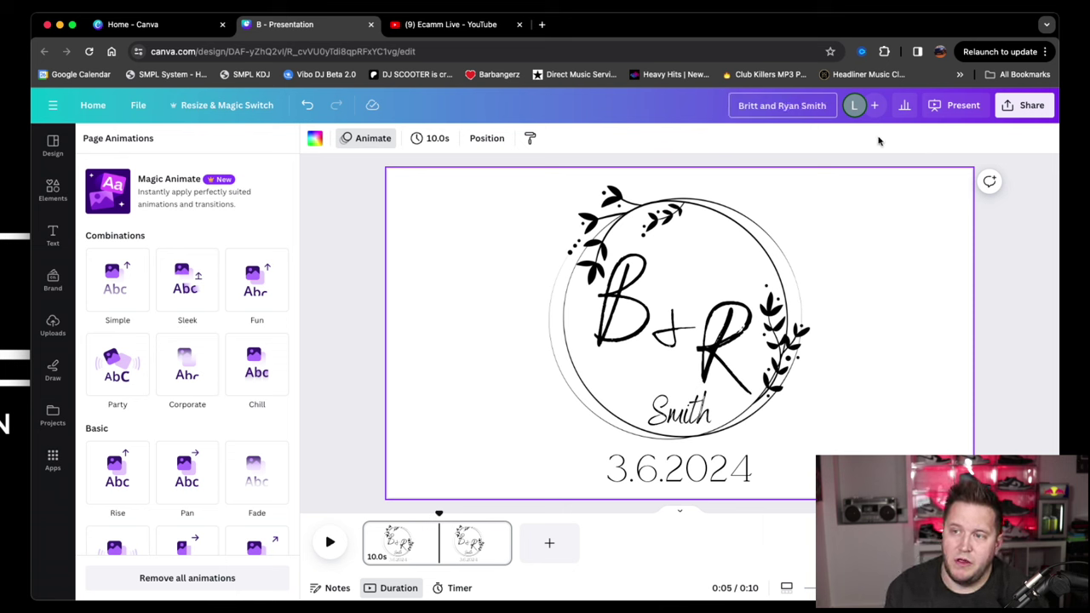
pyautogui.click(1027, 104)
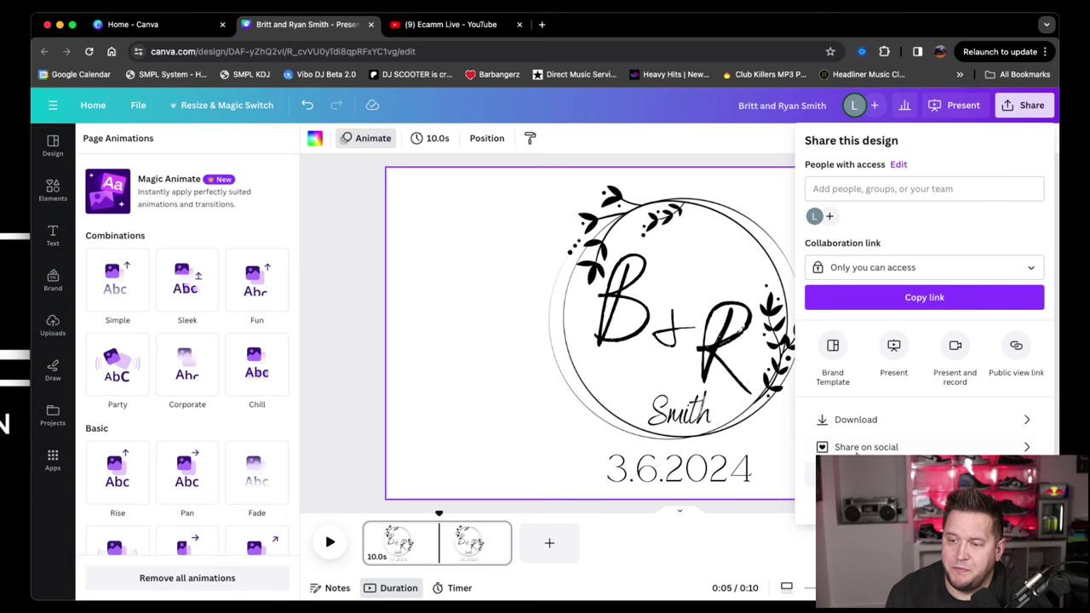
# Download the design as a 1080p MP4 video and play the downloaded file.
pyautogui.click(866, 426)
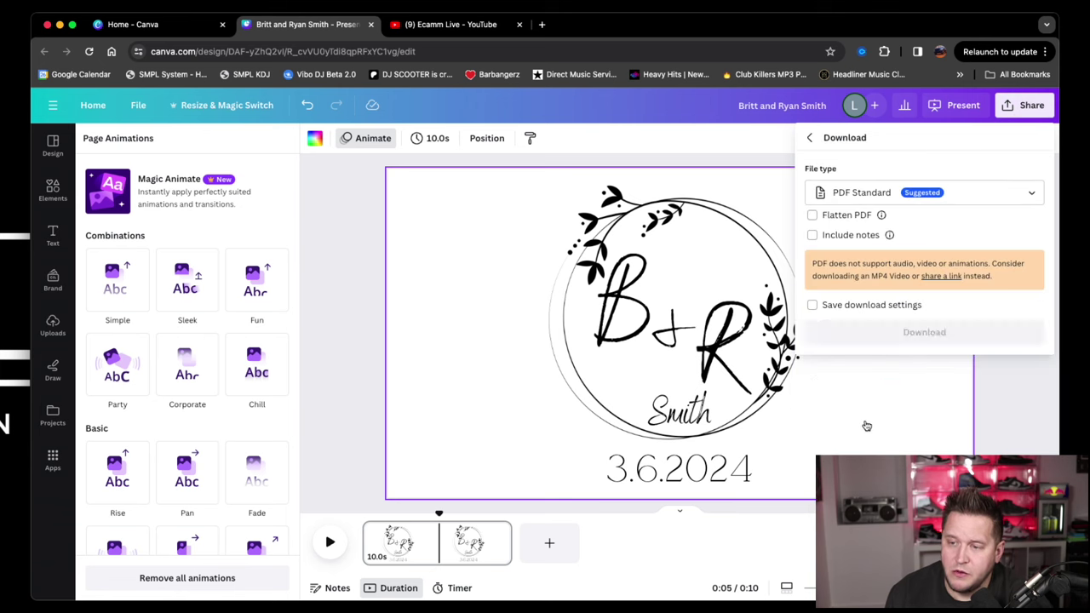
pyautogui.click(852, 205)
pyautogui.click(847, 339)
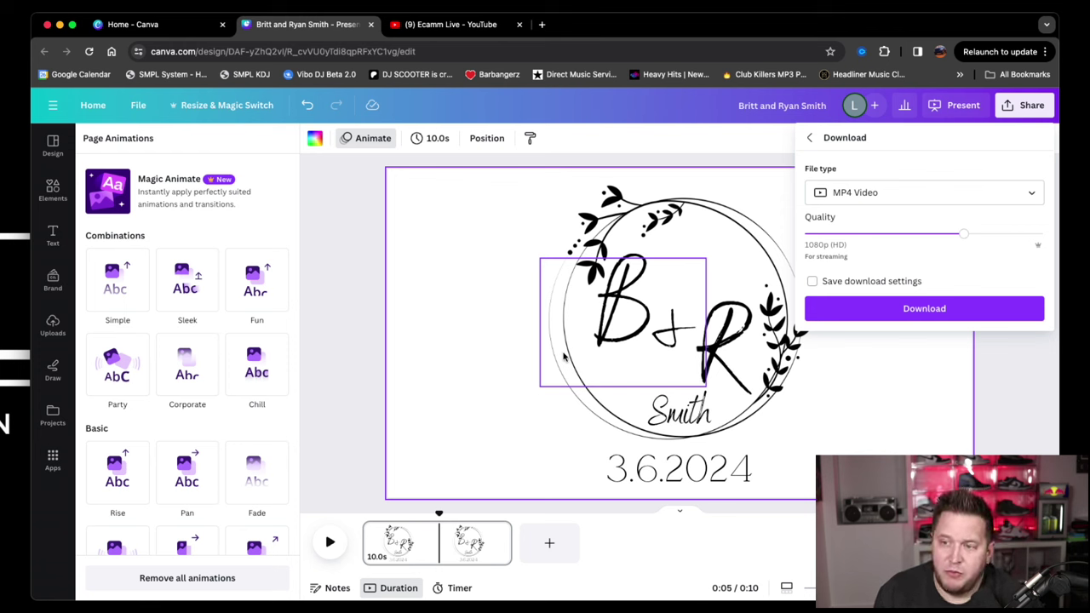
pyautogui.click(890, 310)
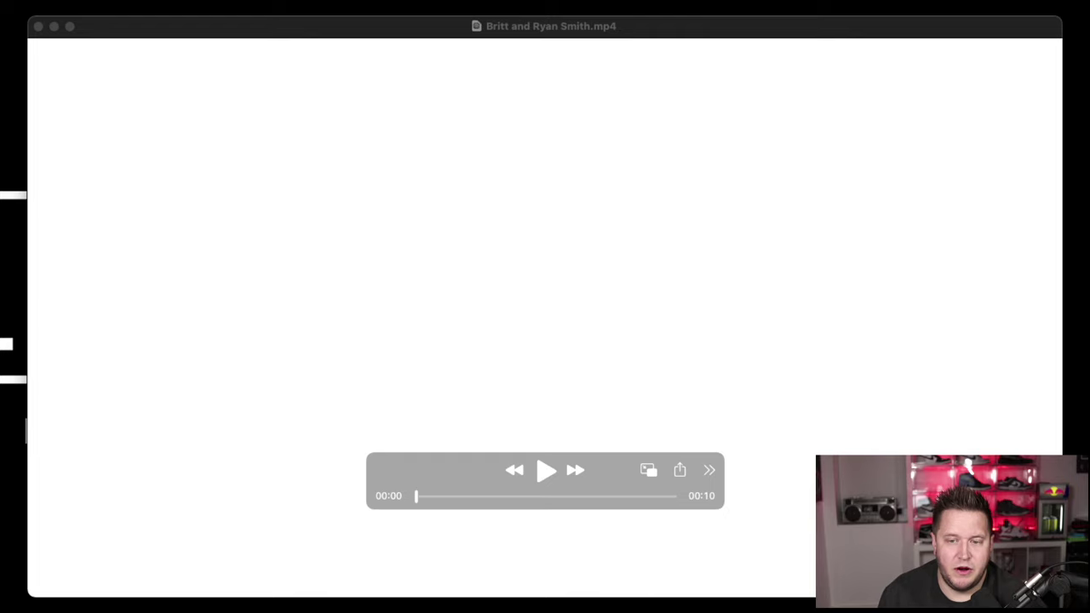
pyautogui.press('space')
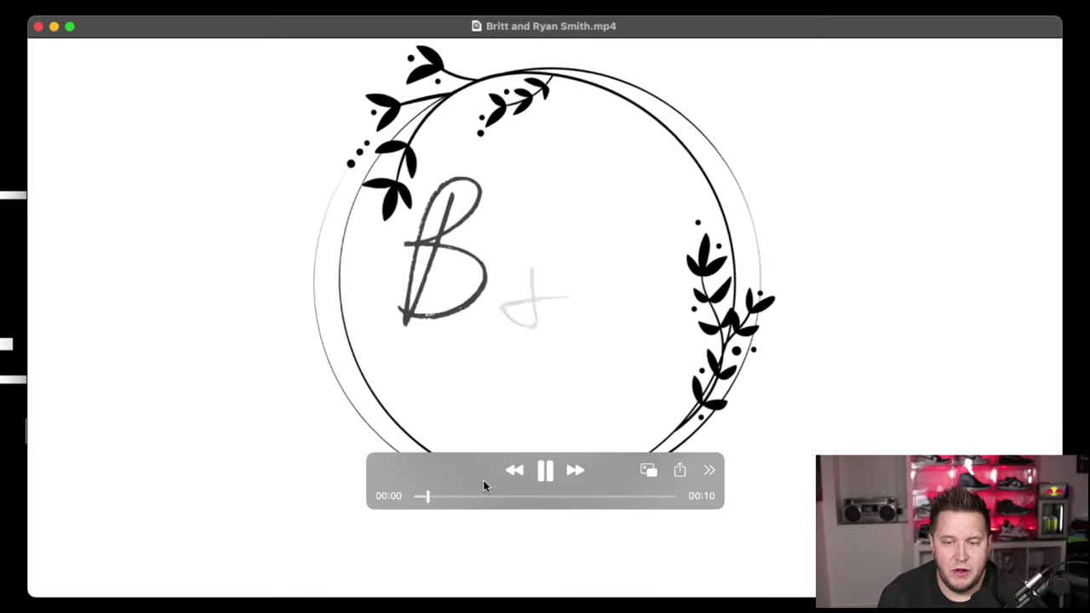